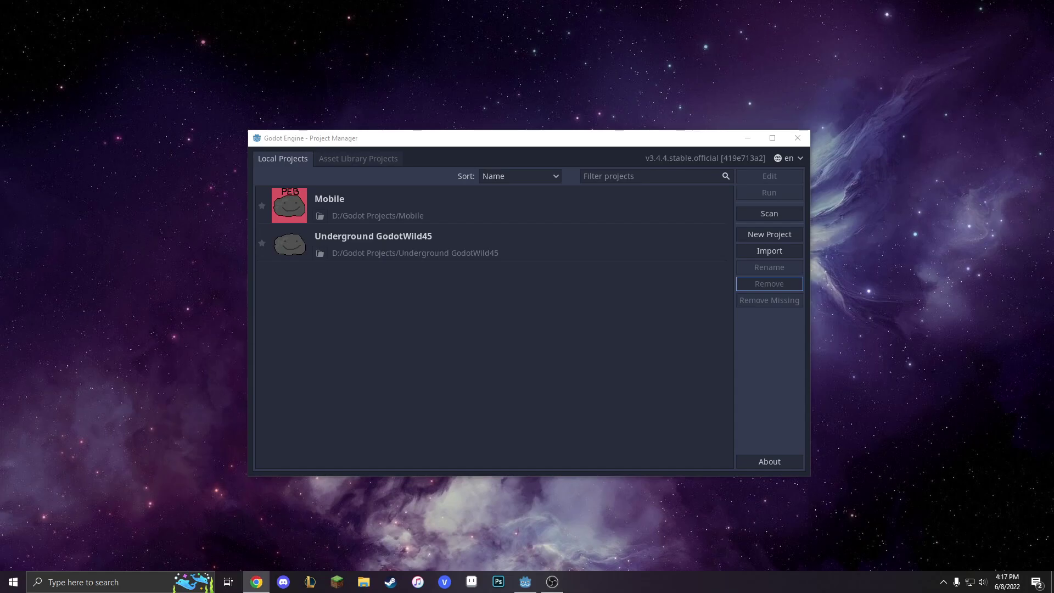
Step: Open godotengine.org in Chrome, scroll through the homepage and back, then go to the Download page
click(256, 581)
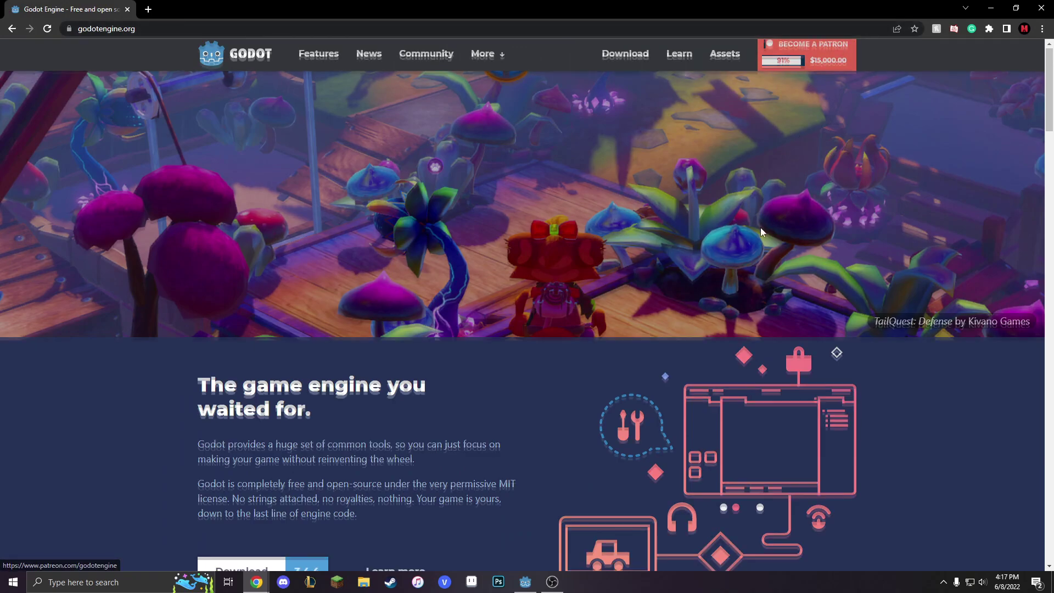
scroll(760, 231, down, 5)
scroll(759, 233, down, 4)
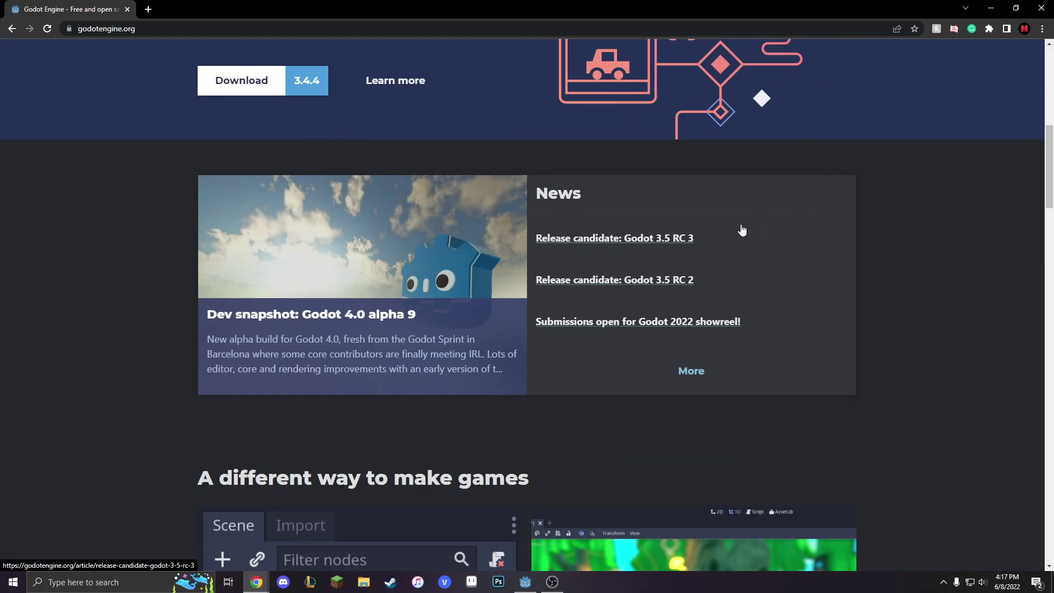
scroll(741, 228, down, 5)
scroll(608, 230, down, 5)
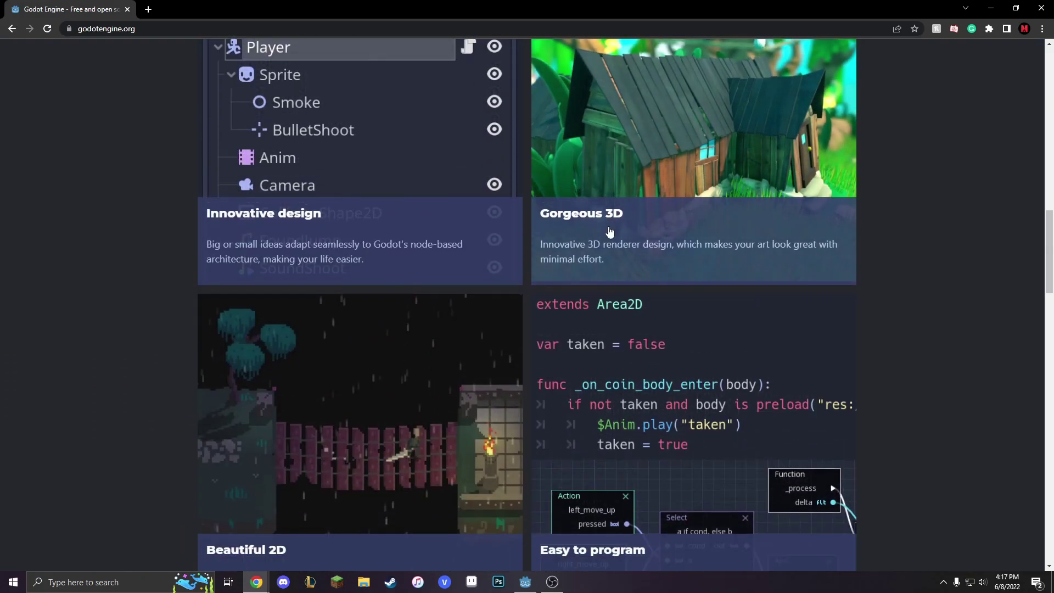
scroll(609, 232, down, 3)
scroll(609, 231, up, 15)
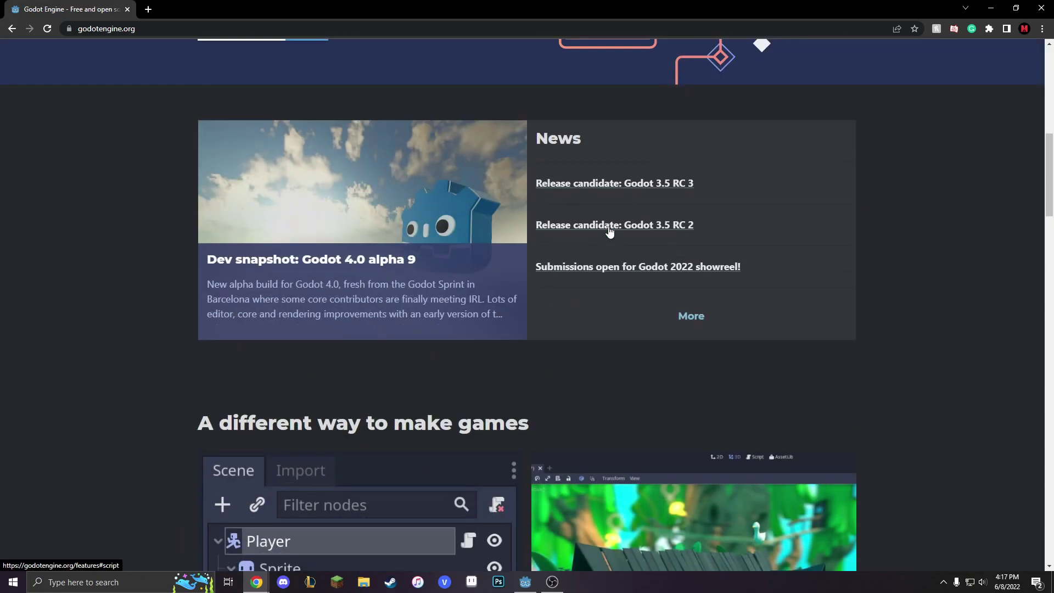
scroll(594, 209, up, 1)
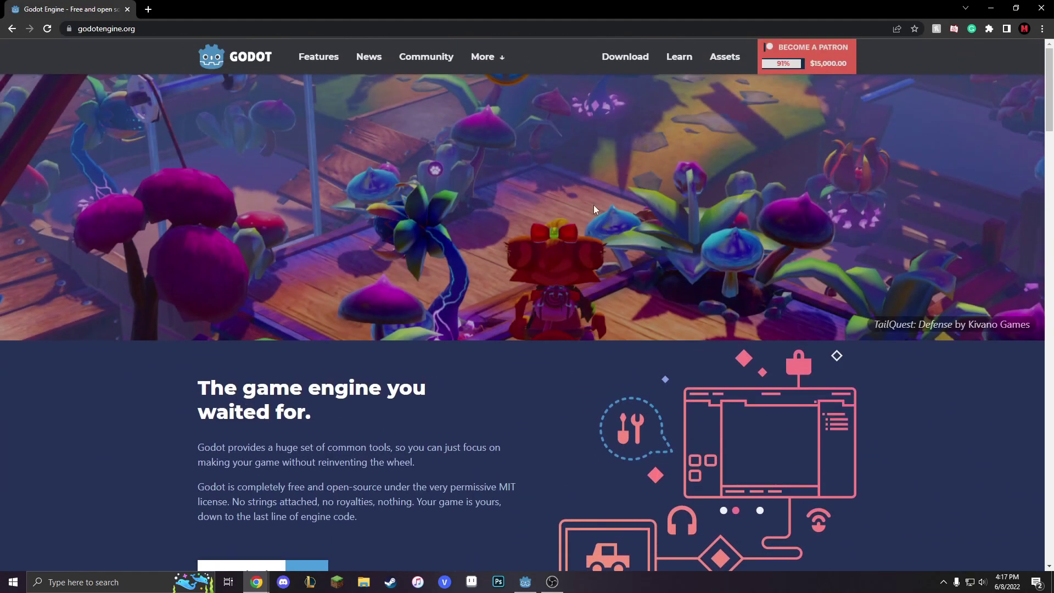
click(623, 58)
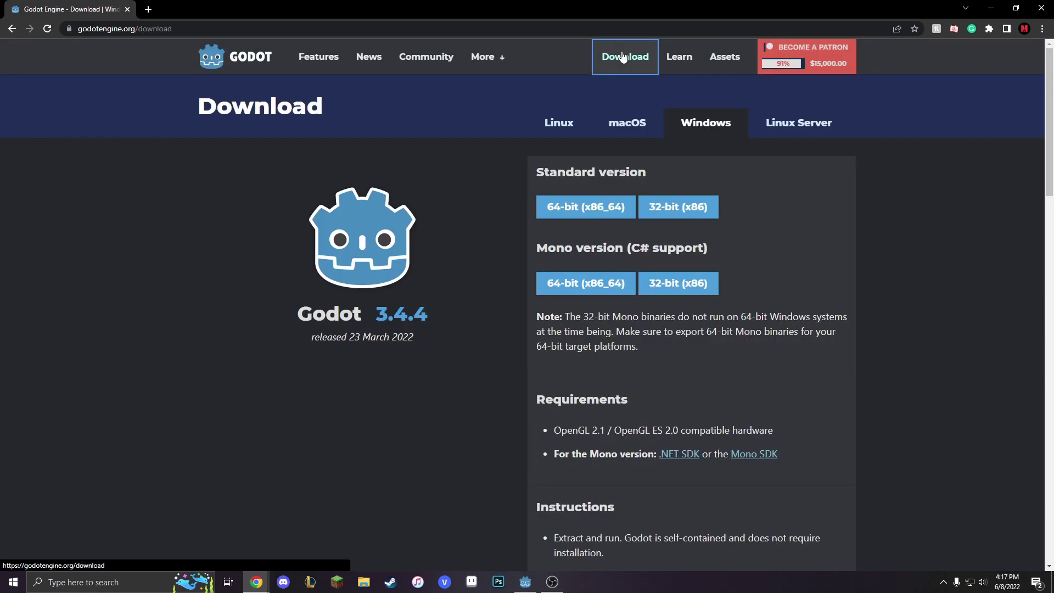
Step: Download the Standard 64-bit Godot 3.4.4 Windows zip and open it to select the executable
click(594, 214)
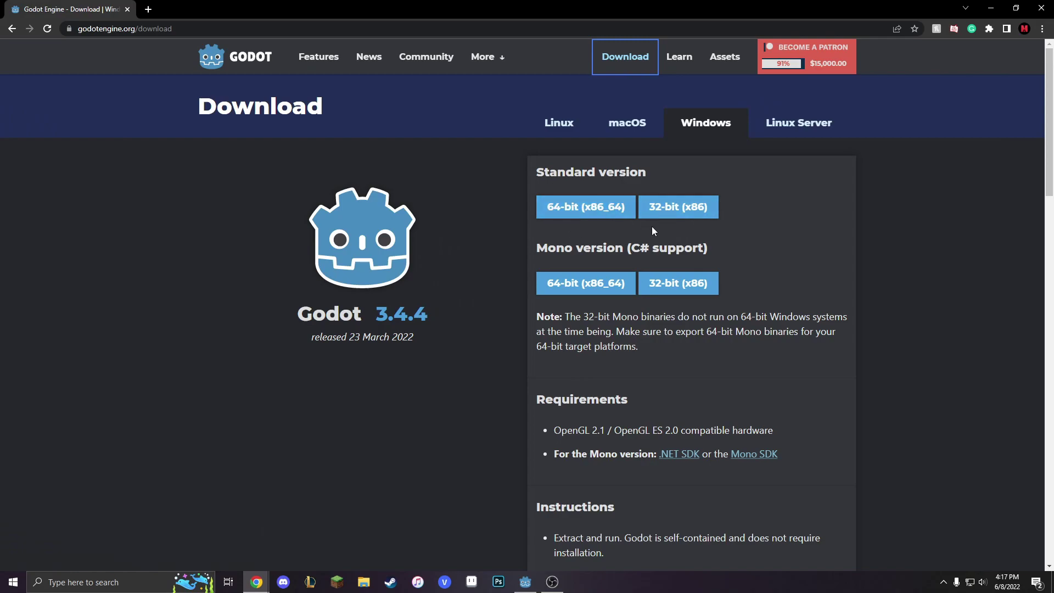
click(609, 212)
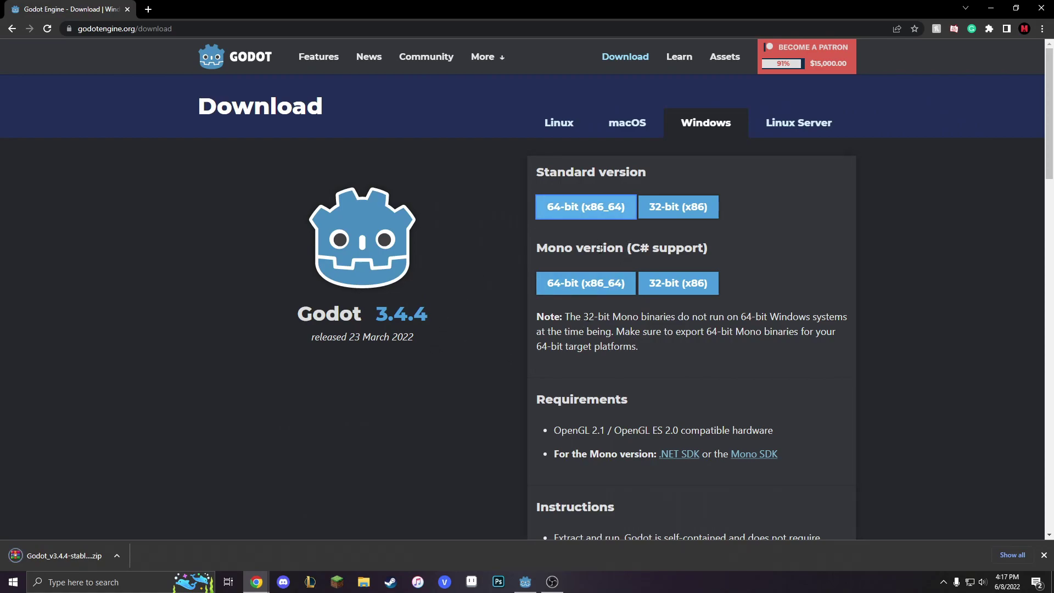
click(60, 552)
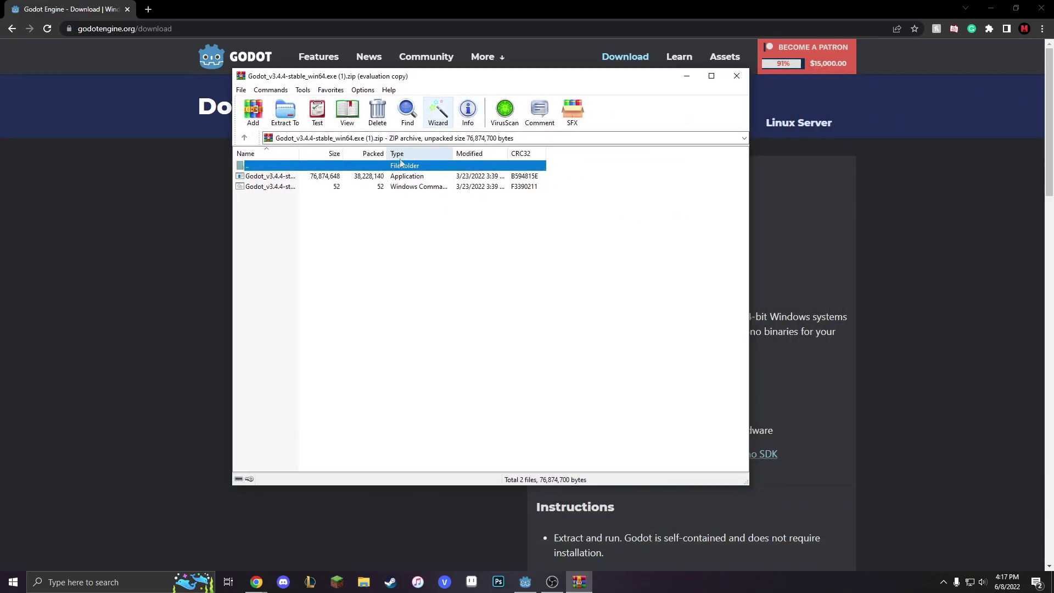
click(338, 178)
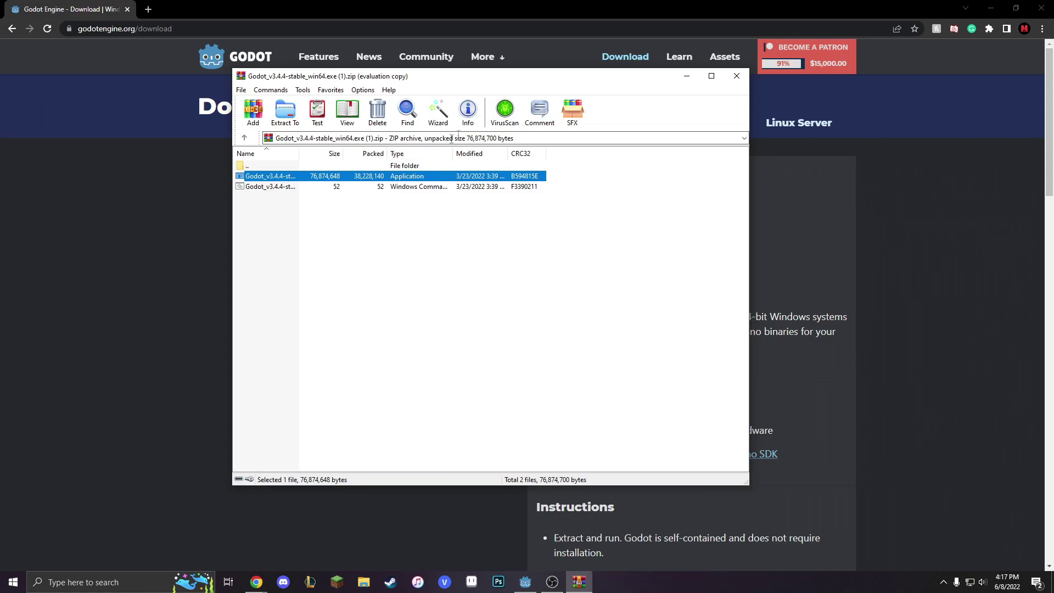
Step: Close the WinRAR window showing the Godot archive
click(736, 76)
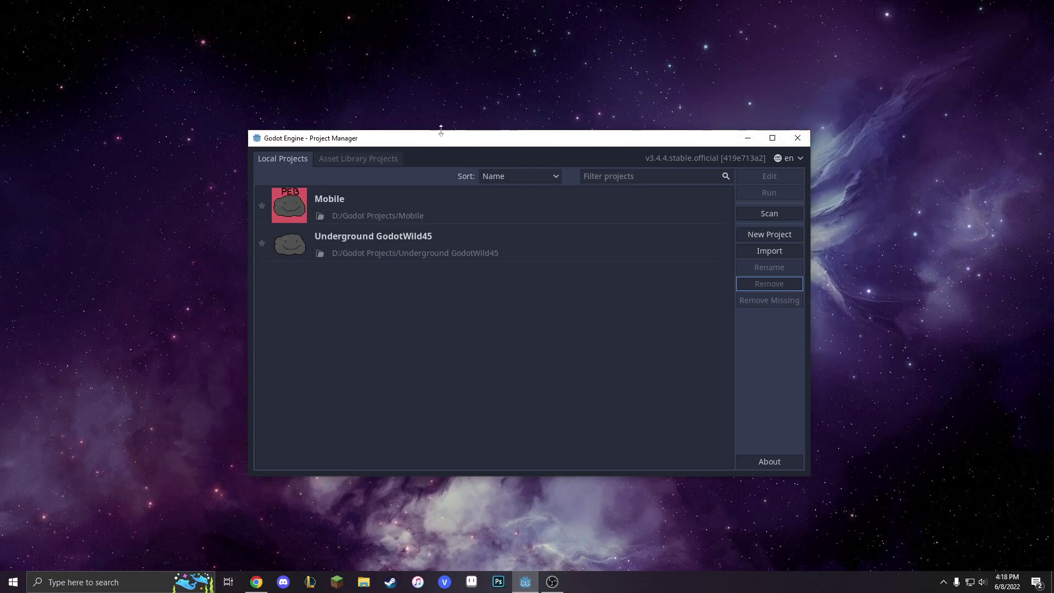
Step: Drag the Project Manager window a little higher on screen
drag(426, 136, 431, 111)
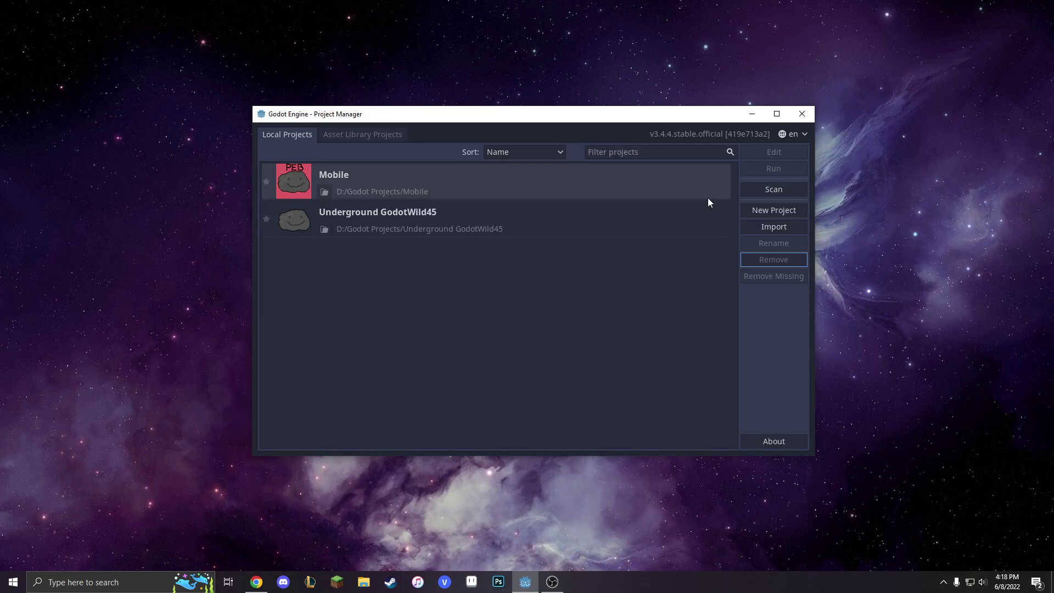
Step: Create the 'GameDev with Drew' project in its own new folder and open it for editing
click(786, 212)
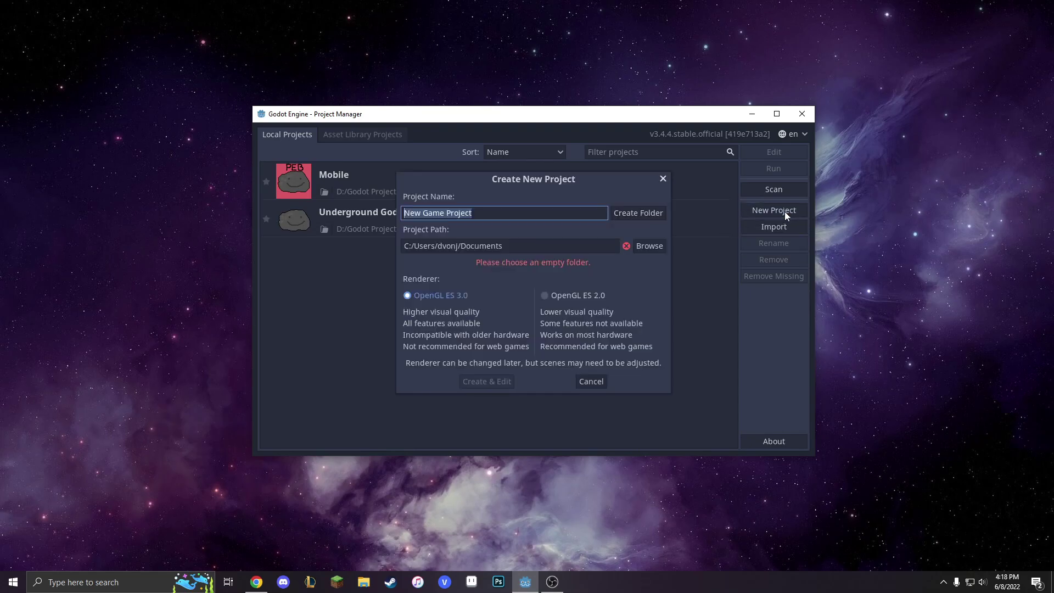
key(BackSpace)
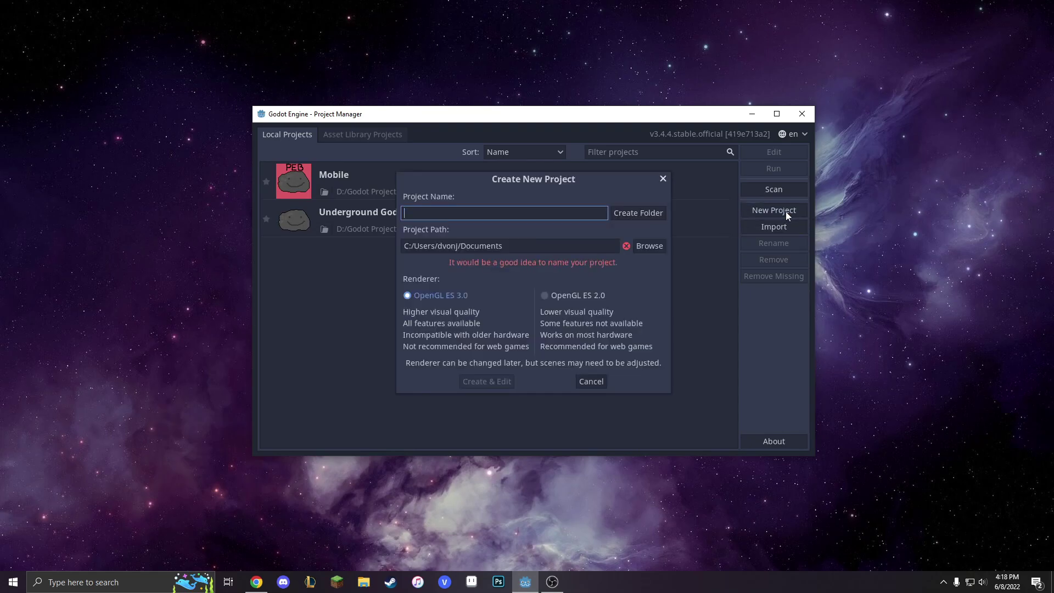
text(GameDev)
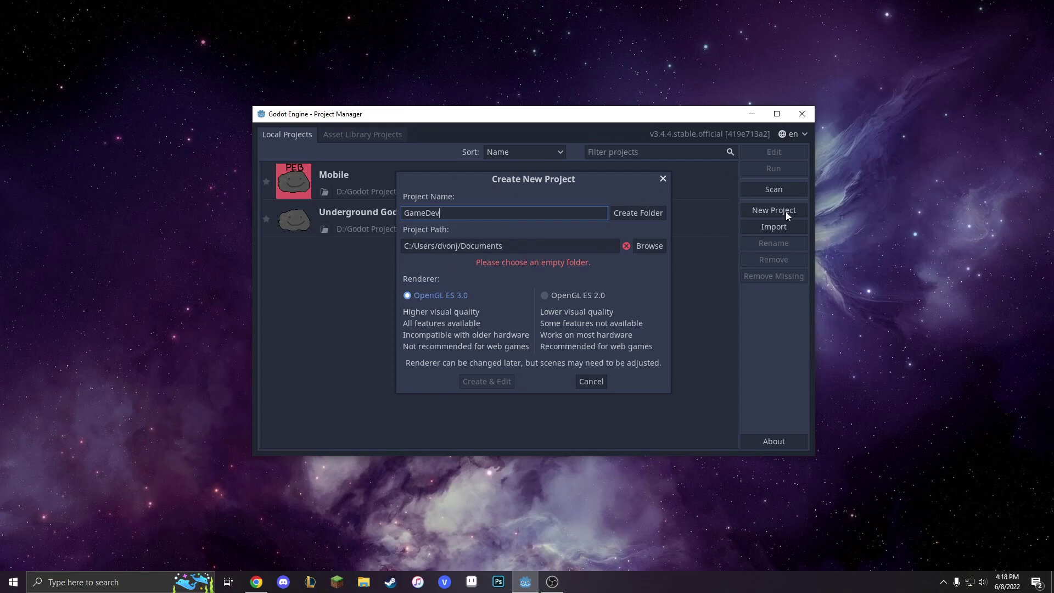
text( with Drew)
click(638, 212)
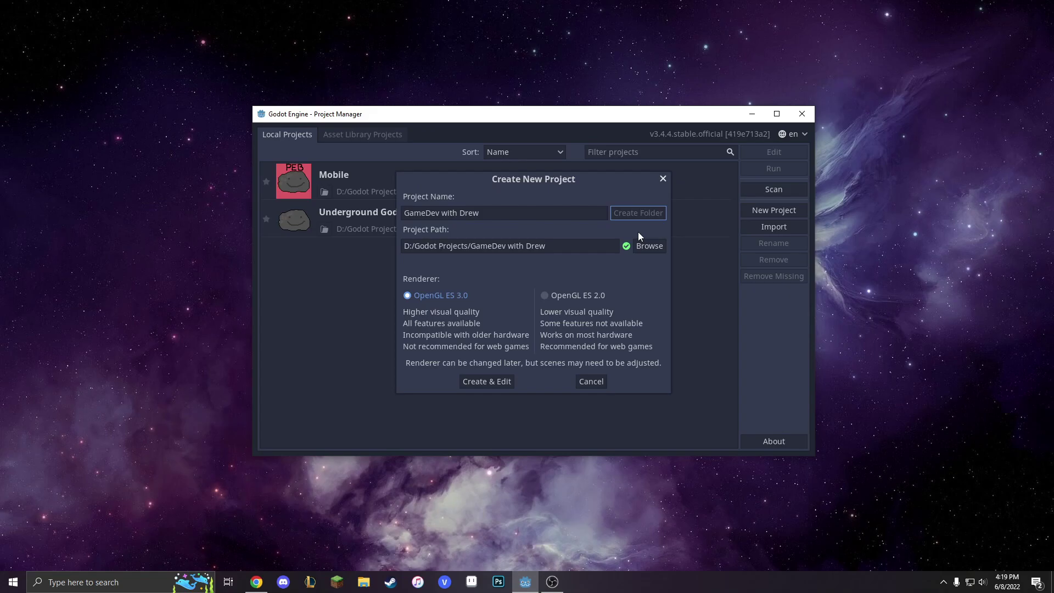
click(485, 383)
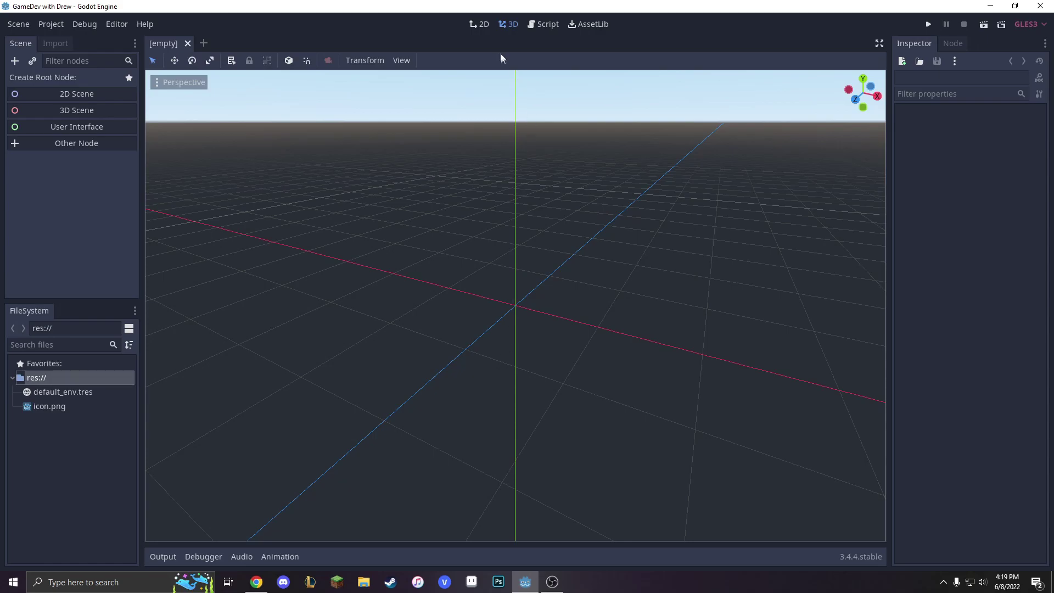
Step: Toggle between the 2D and 3D workspaces, ending on the 2D canvas
click(481, 24)
click(509, 24)
click(485, 24)
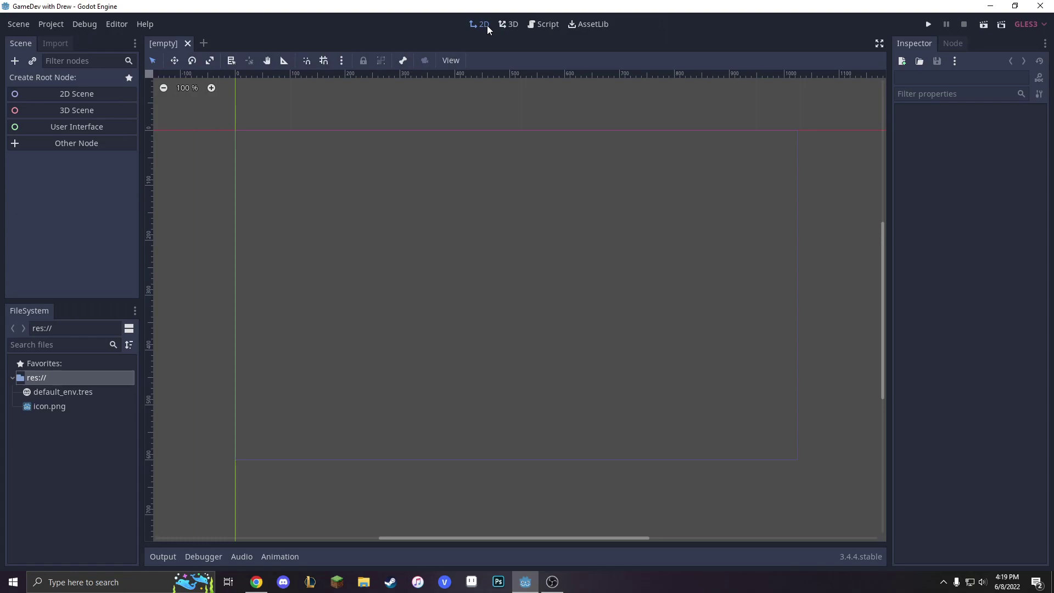
click(500, 25)
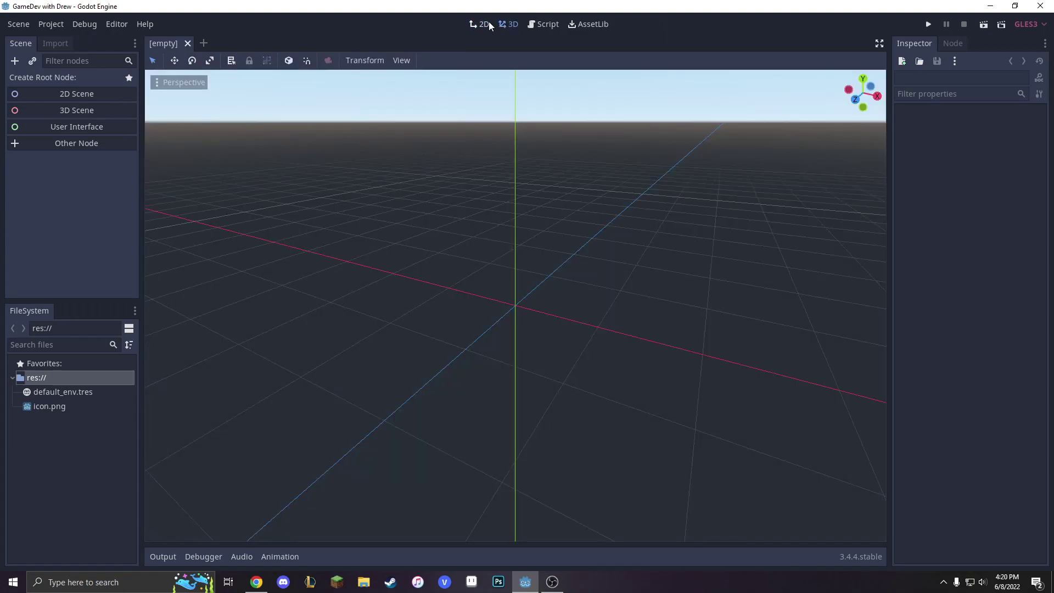
click(485, 25)
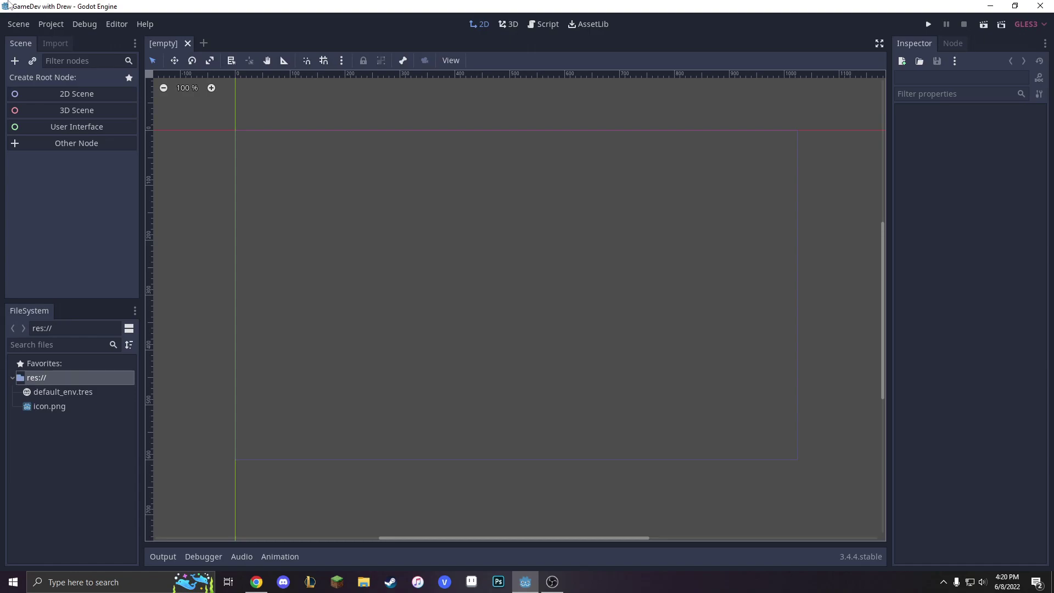
Step: Dismiss the Other Node list and create a 2D Scene (Node2D) as the root node
click(81, 148)
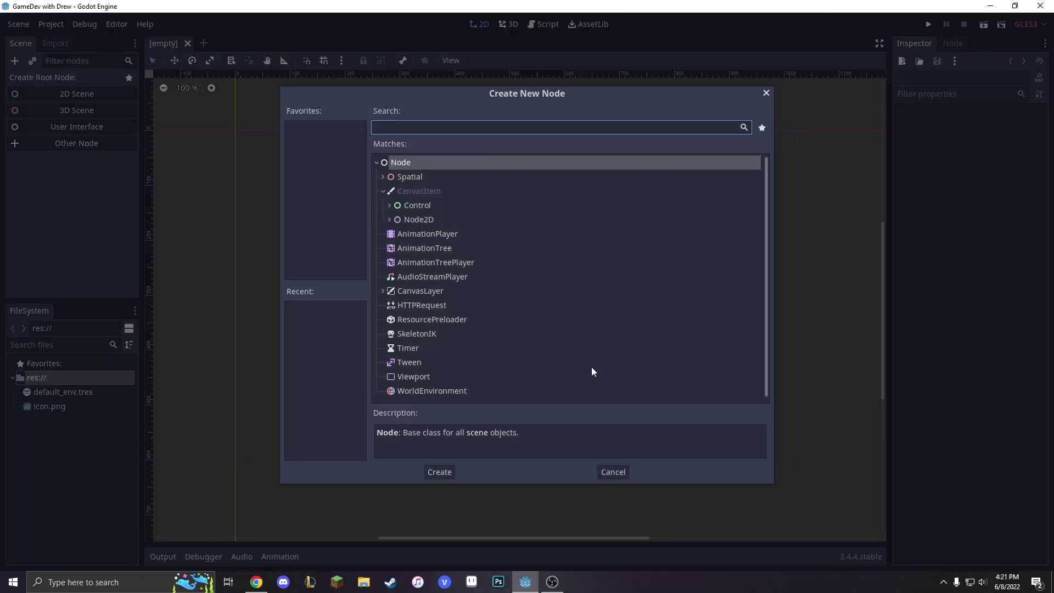
click(766, 93)
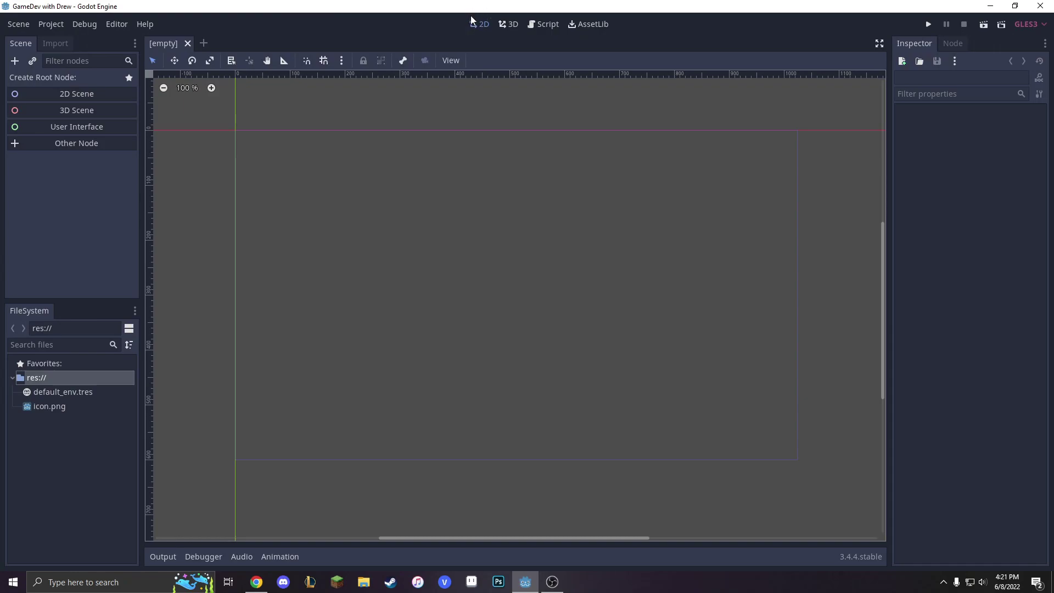
click(92, 94)
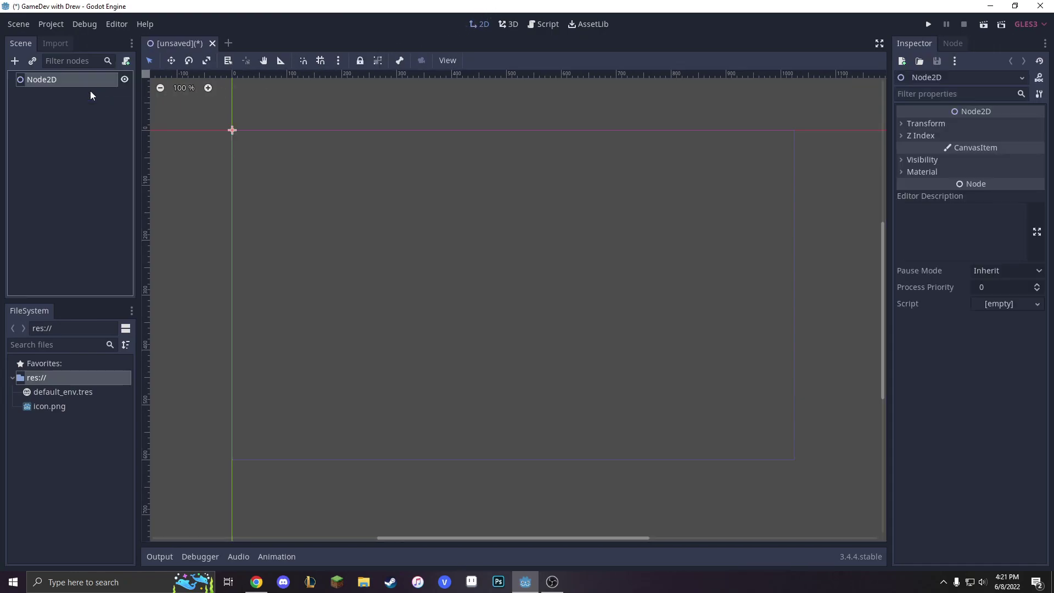
Step: Rename the Node2D root node to MainScene
right_click(60, 78)
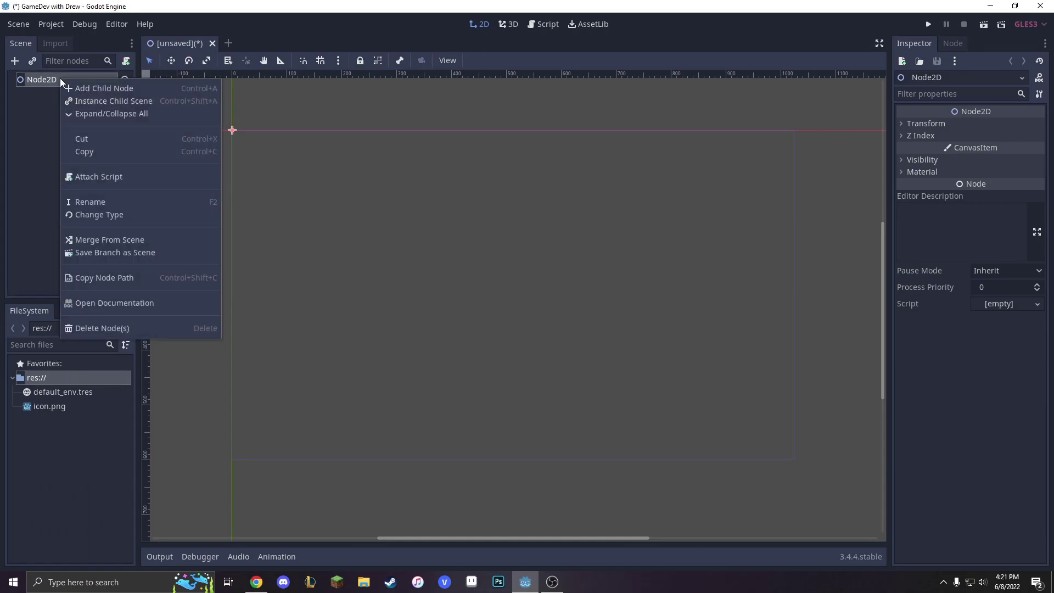
click(113, 204)
text(MainScene)
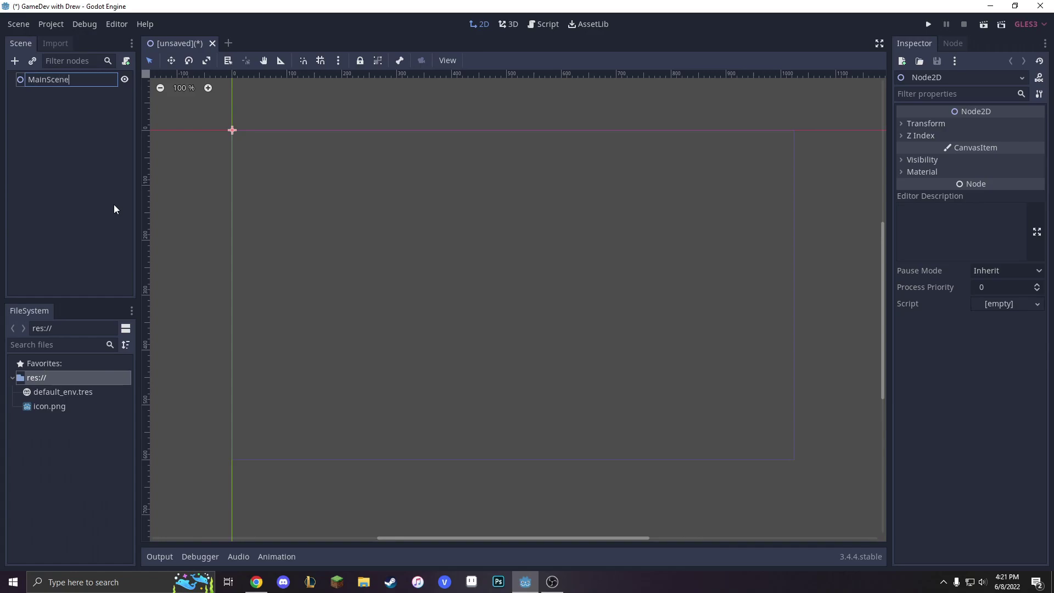
key(Return)
Step: Save the scene as MainScene.tscn inside a new Scenes folder
key(ctrl+s)
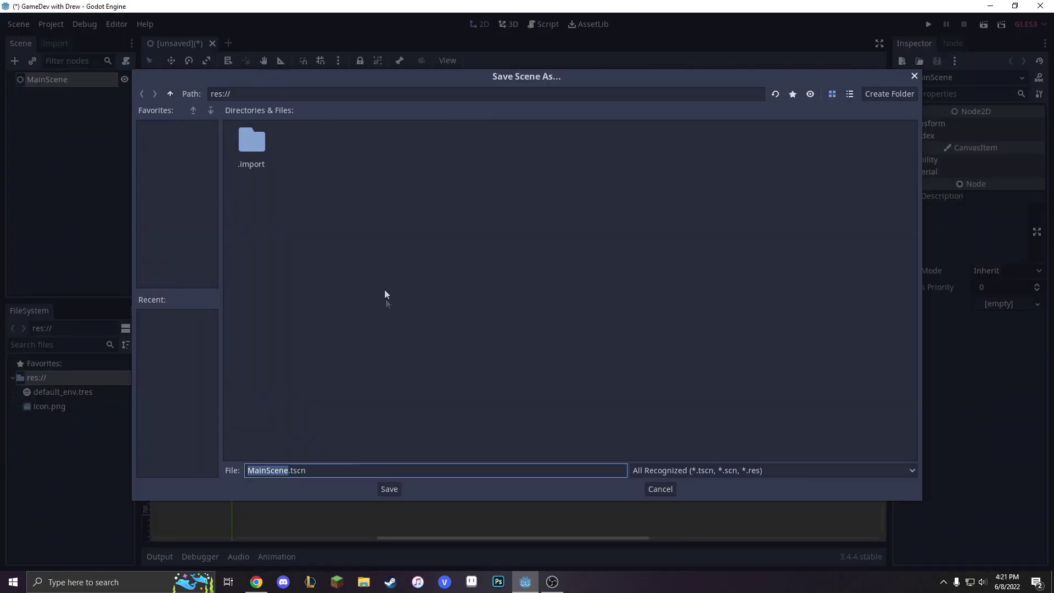
right_click(428, 167)
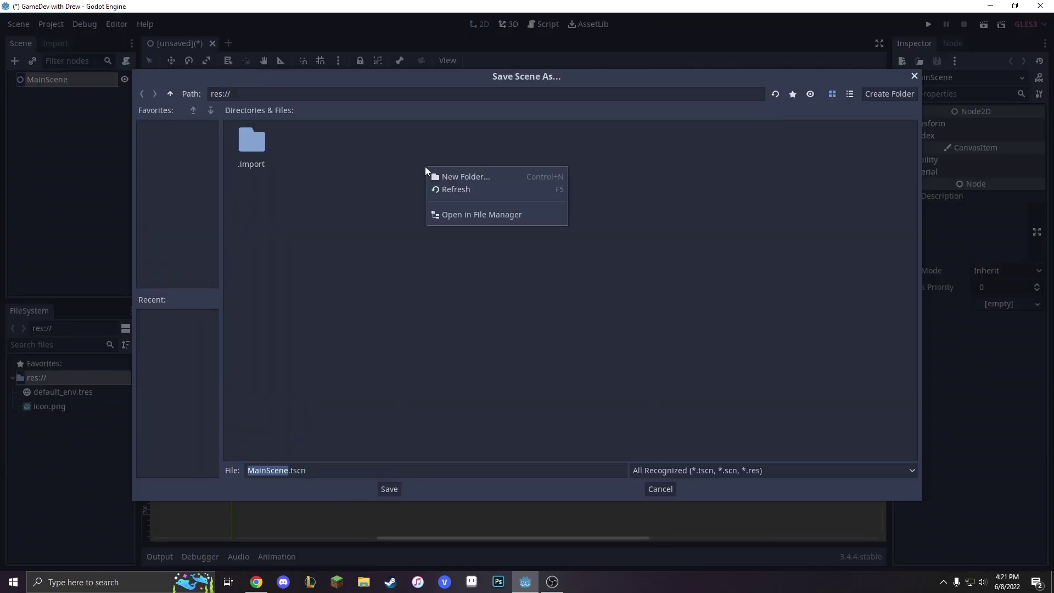
click(476, 175)
text(Scenes)
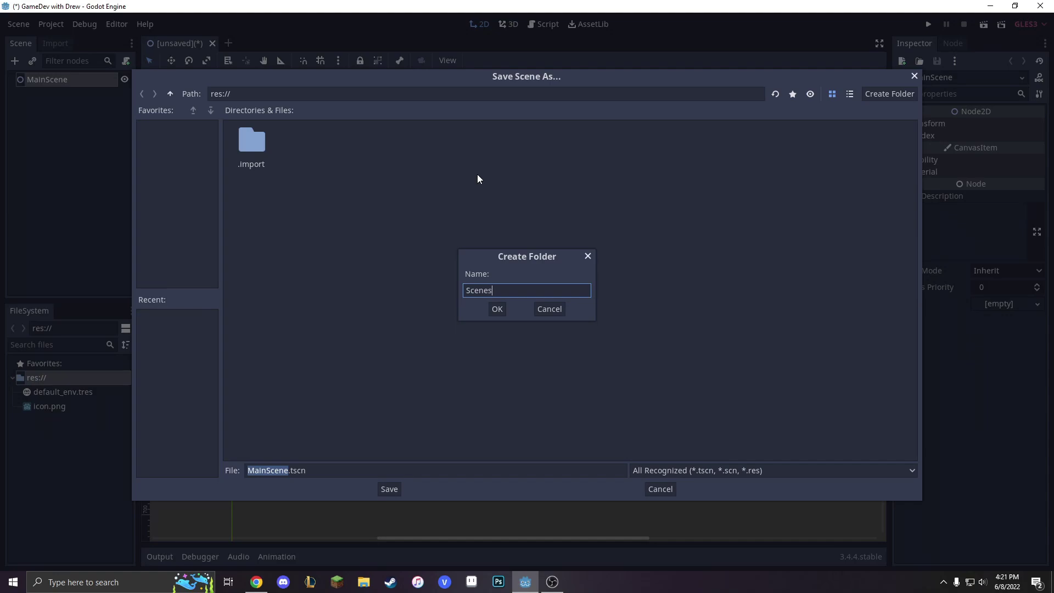
click(496, 308)
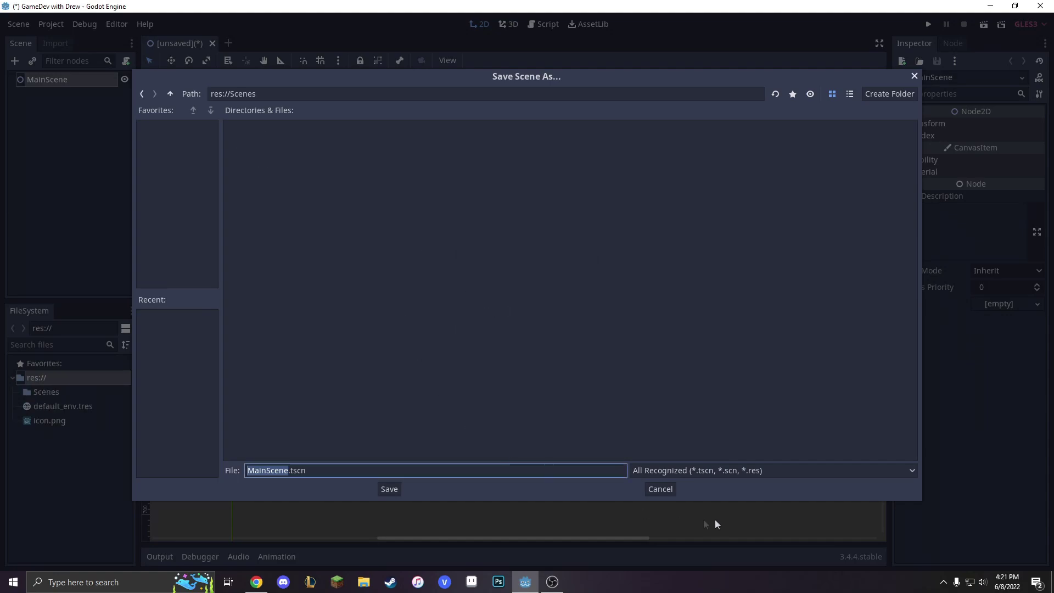
click(388, 490)
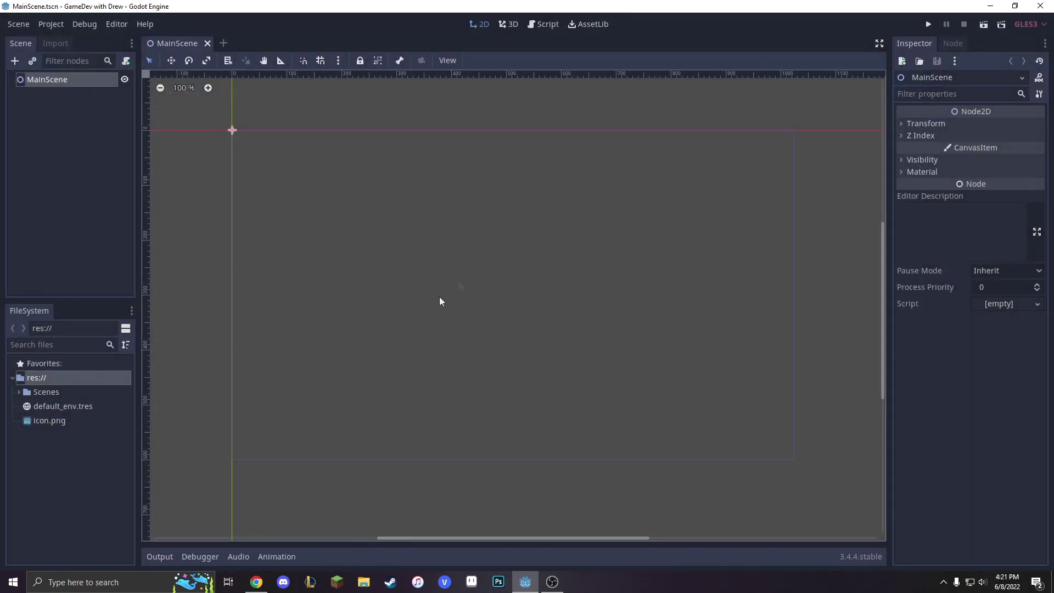
Step: Run the project with the current scene as main scene, then close the game window
click(928, 25)
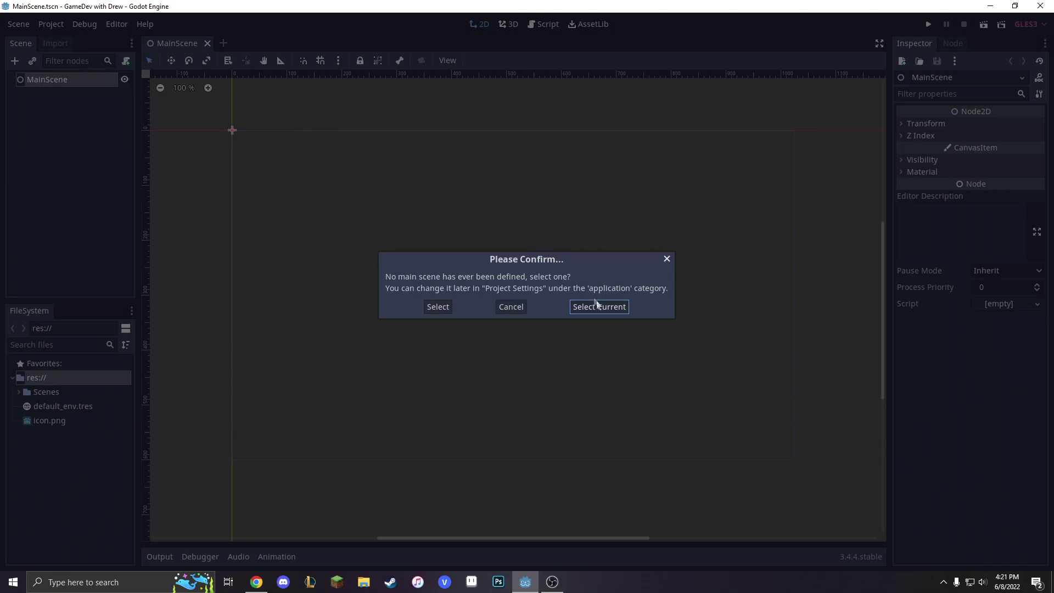
click(599, 306)
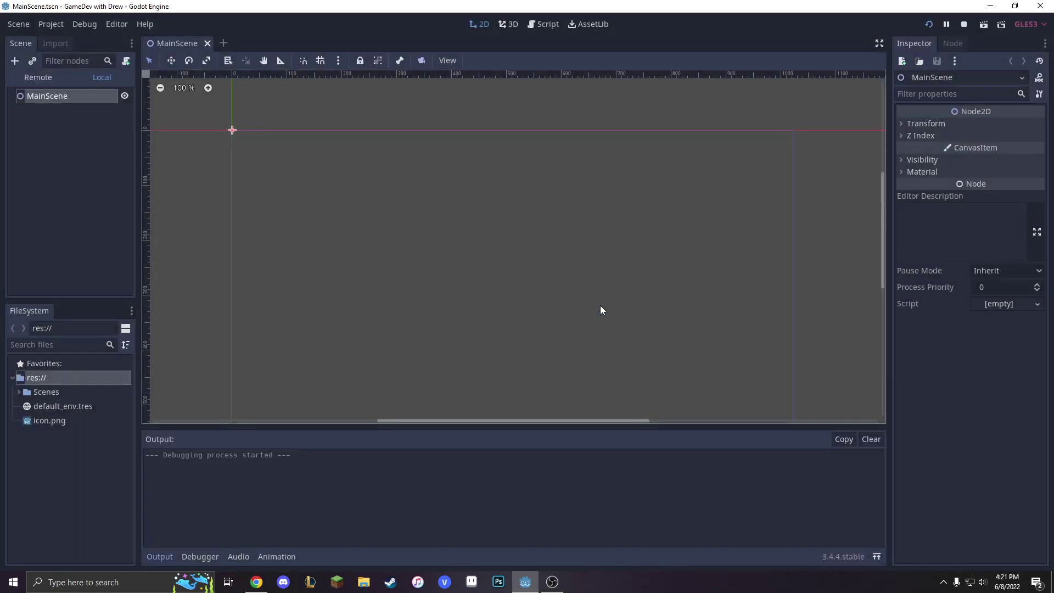
drag(531, 146, 549, 119)
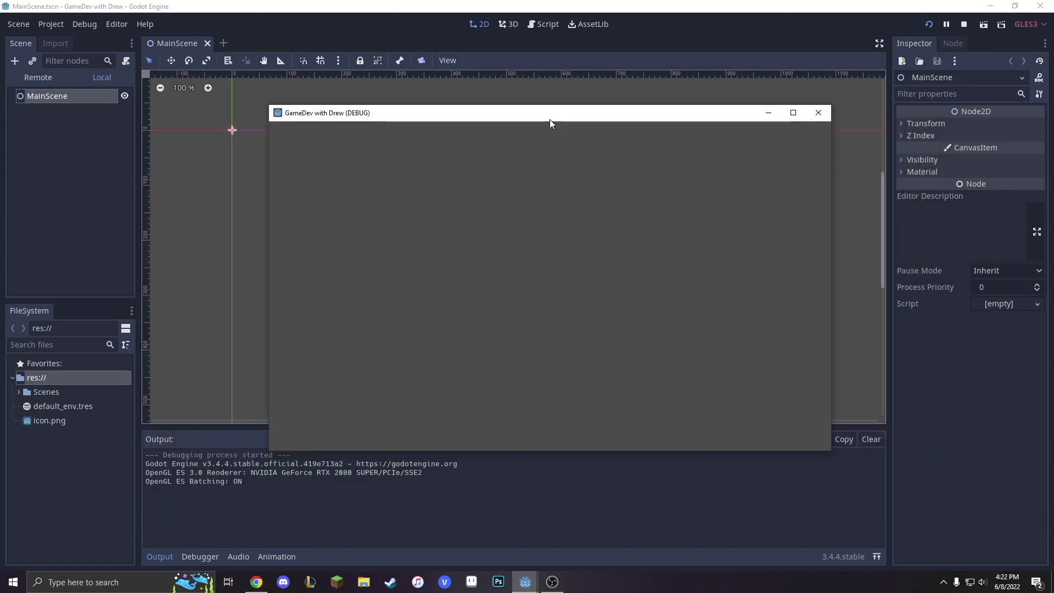
click(814, 116)
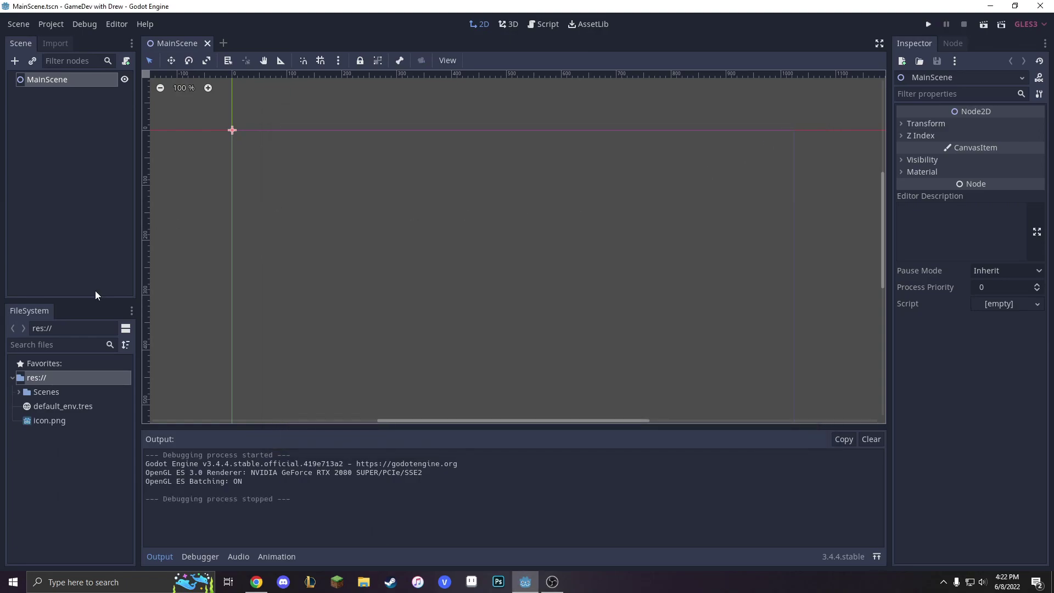
Step: Reselect the MainScene node, pan the canvas, and bring up the res:// folder's context menu
click(99, 271)
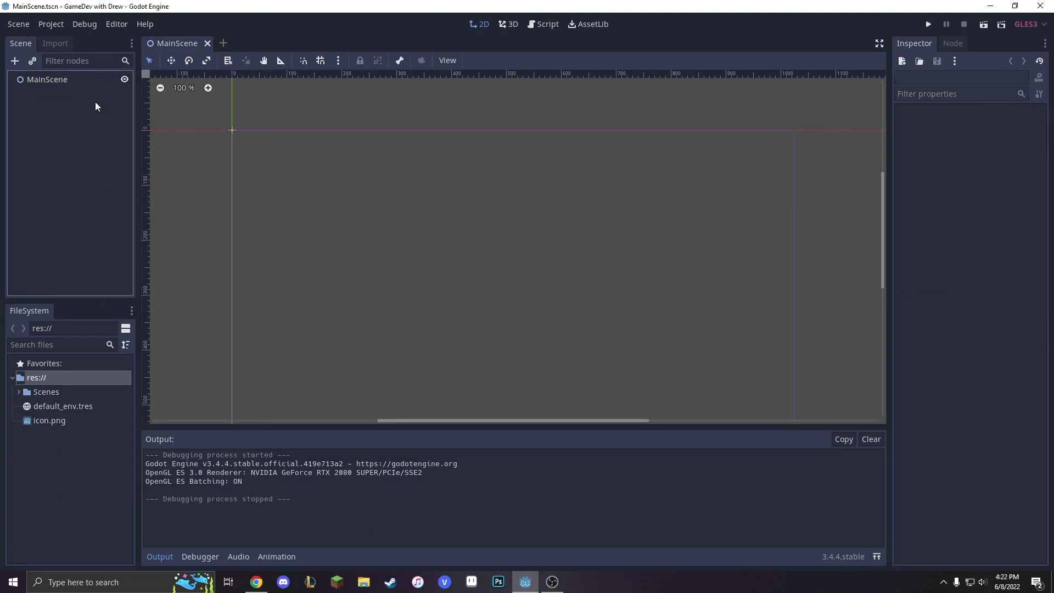
click(73, 81)
middle_drag(440, 280, 446, 238)
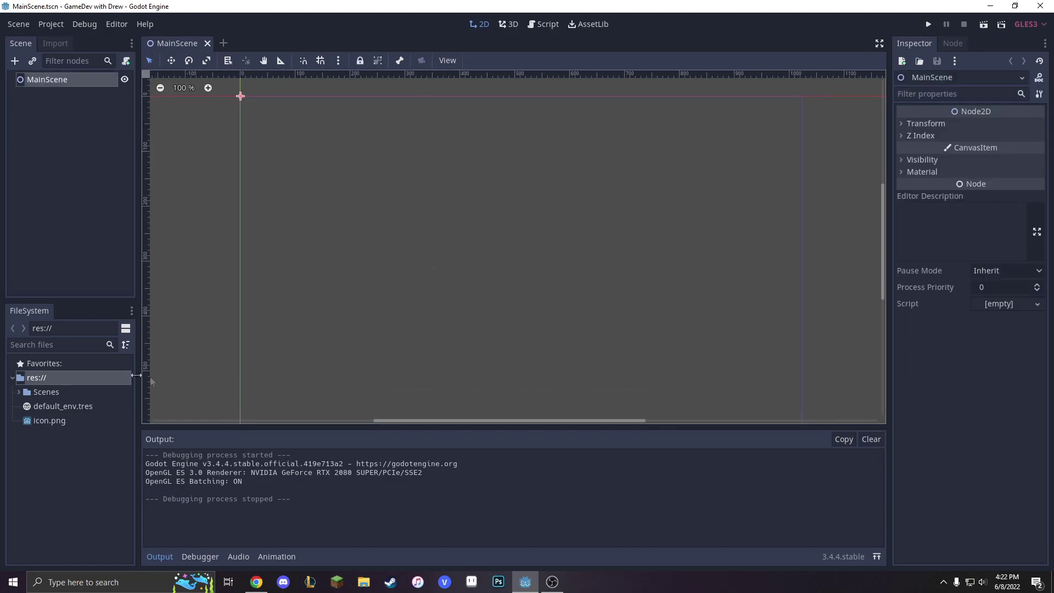
right_click(82, 377)
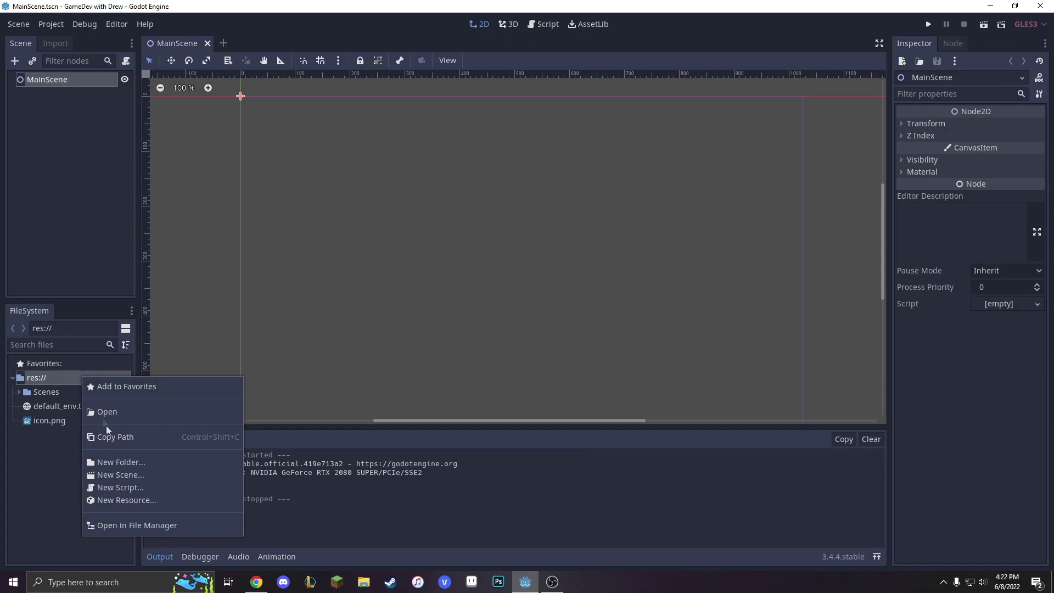
Step: Open the project folder in File Explorer and open project.godot, launching a second editor
click(132, 524)
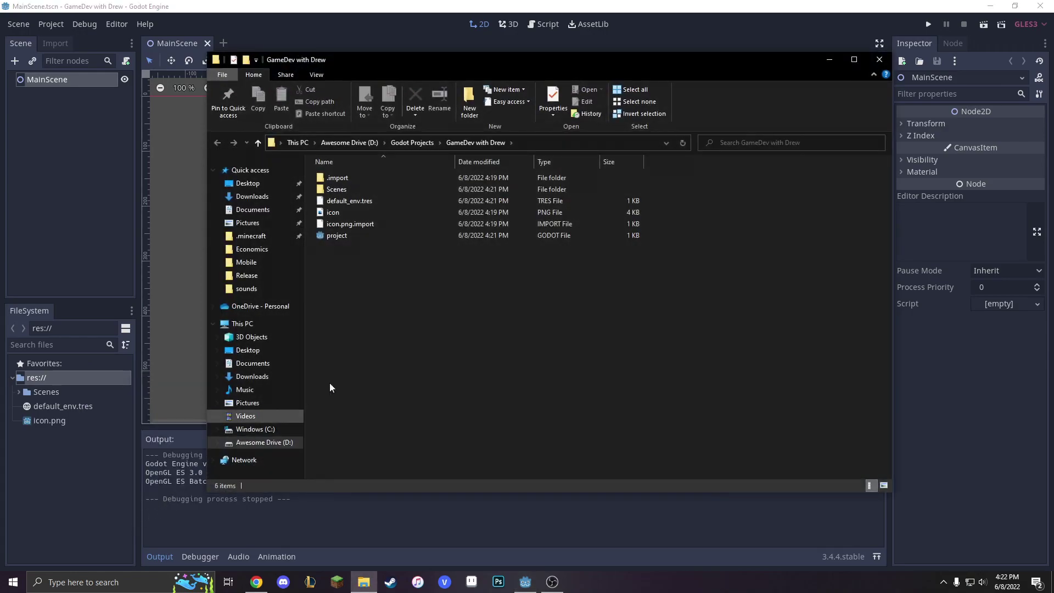
drag(433, 348, 420, 238)
key(ctrl+a)
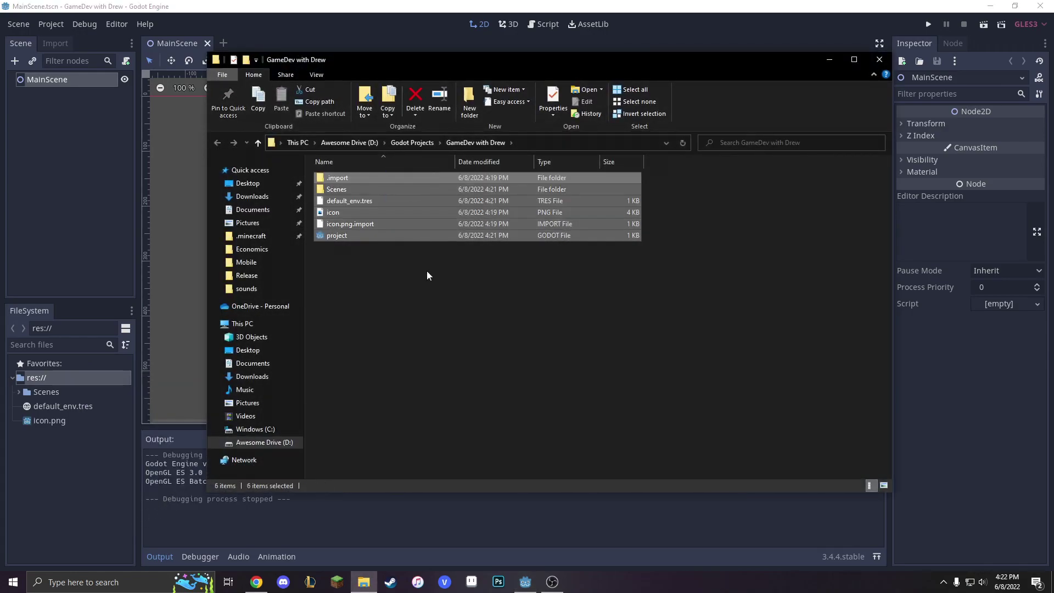
click(427, 271)
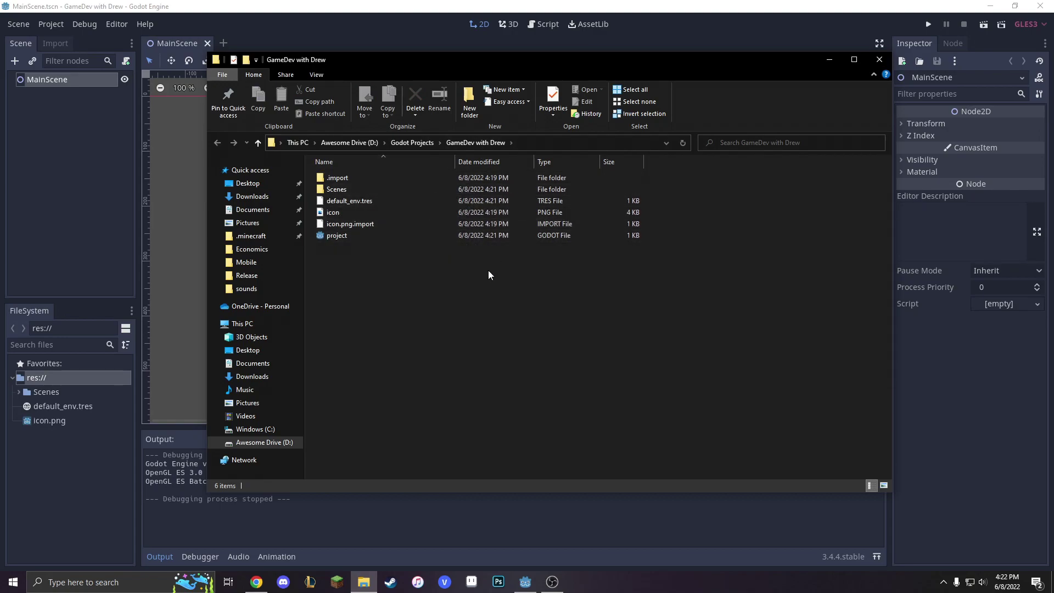
click(499, 234)
double_click(500, 234)
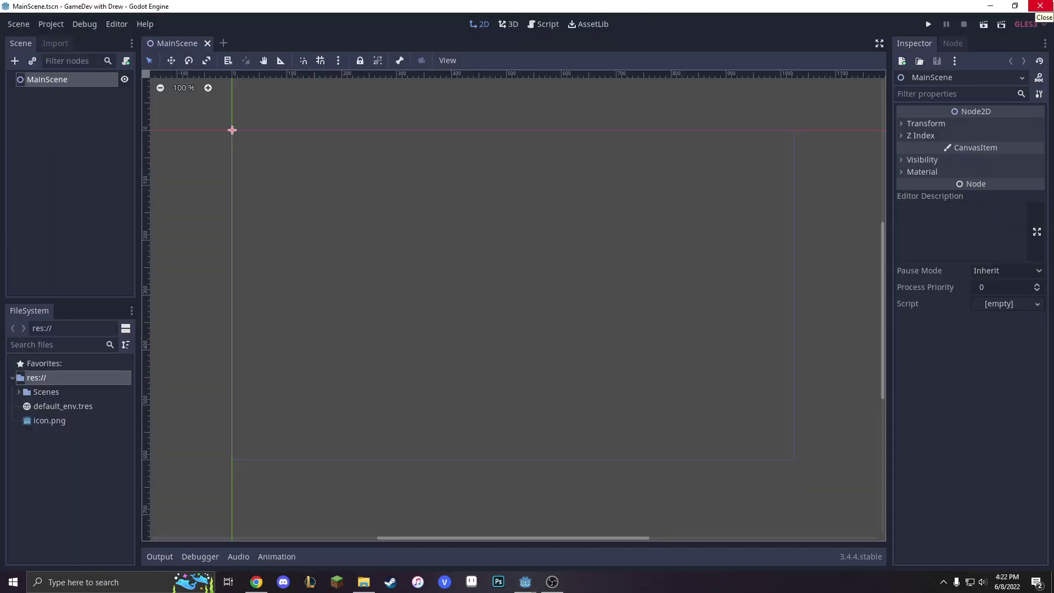
Step: Quit the second editor instance, reload the changed project in the original editor, and select icon.png
click(1040, 6)
click(500, 299)
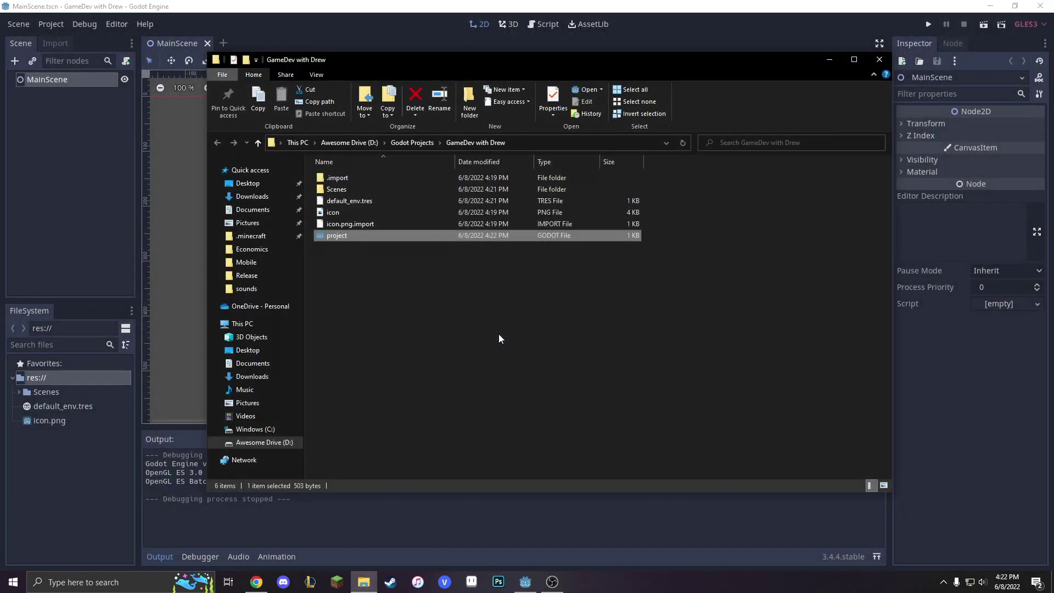
click(332, 212)
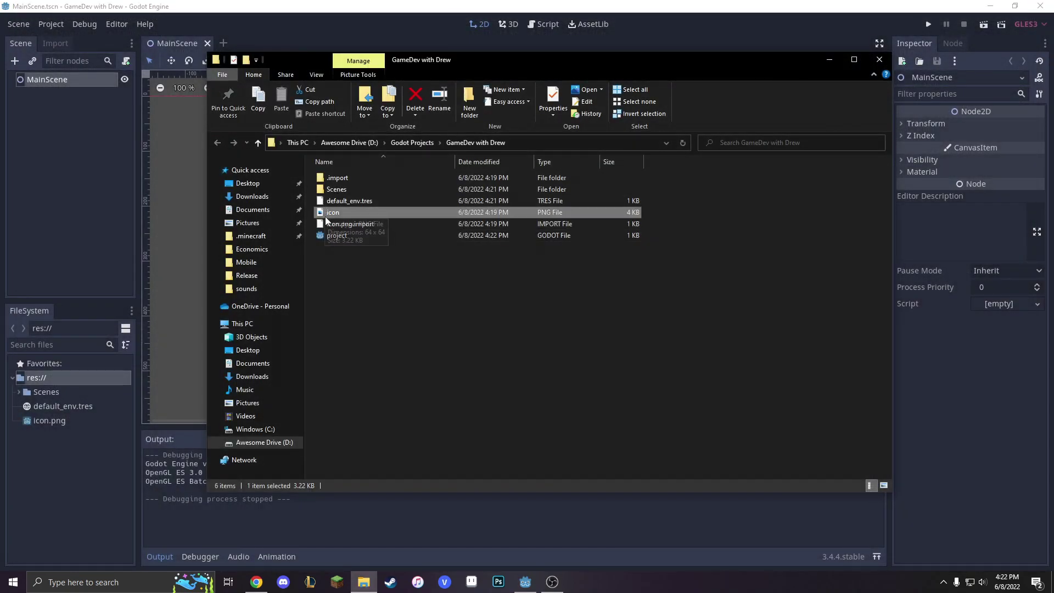
click(115, 437)
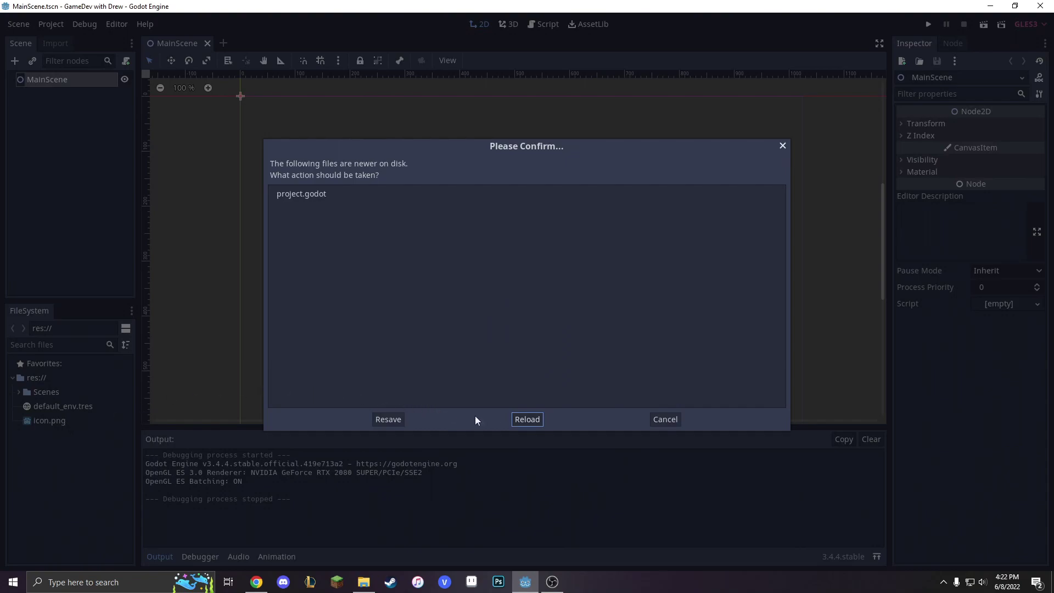
click(528, 420)
click(57, 419)
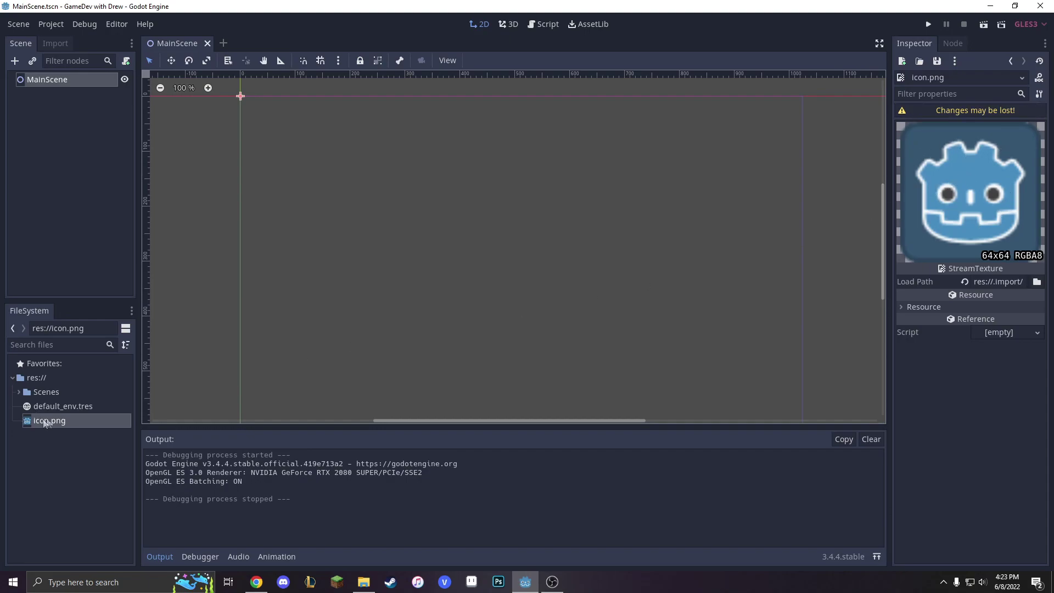
Step: Browse the Scenes and .import folders, return to the project root, and switch back to Godot
click(363, 581)
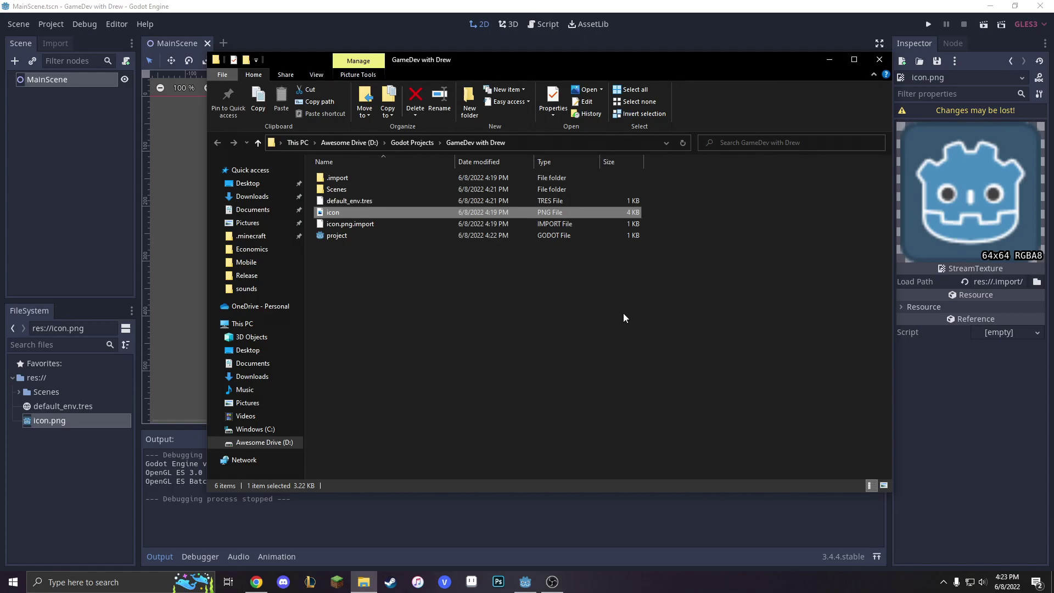
double_click(364, 189)
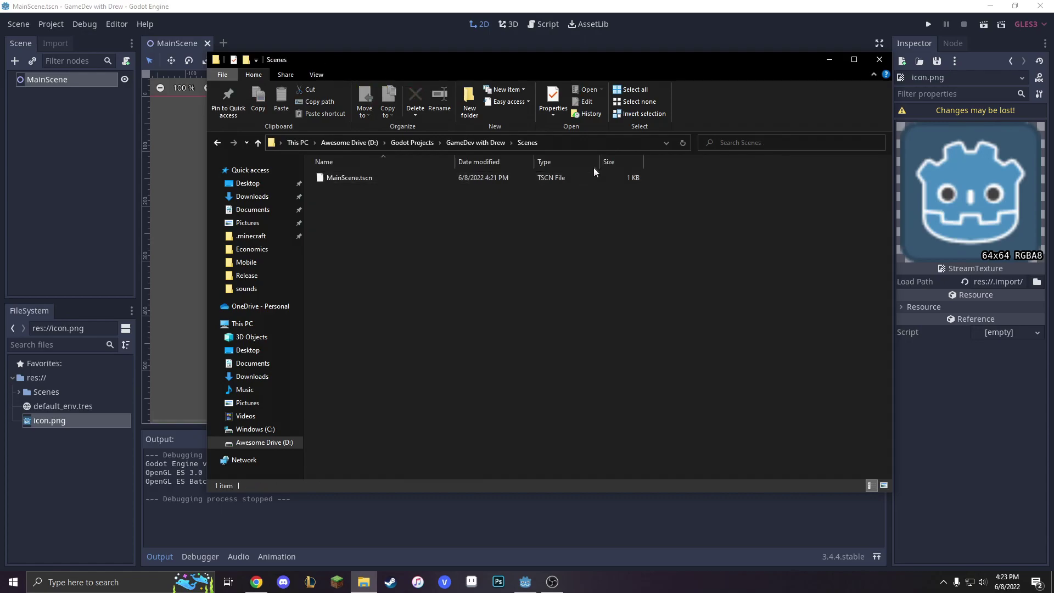
click(479, 143)
double_click(375, 175)
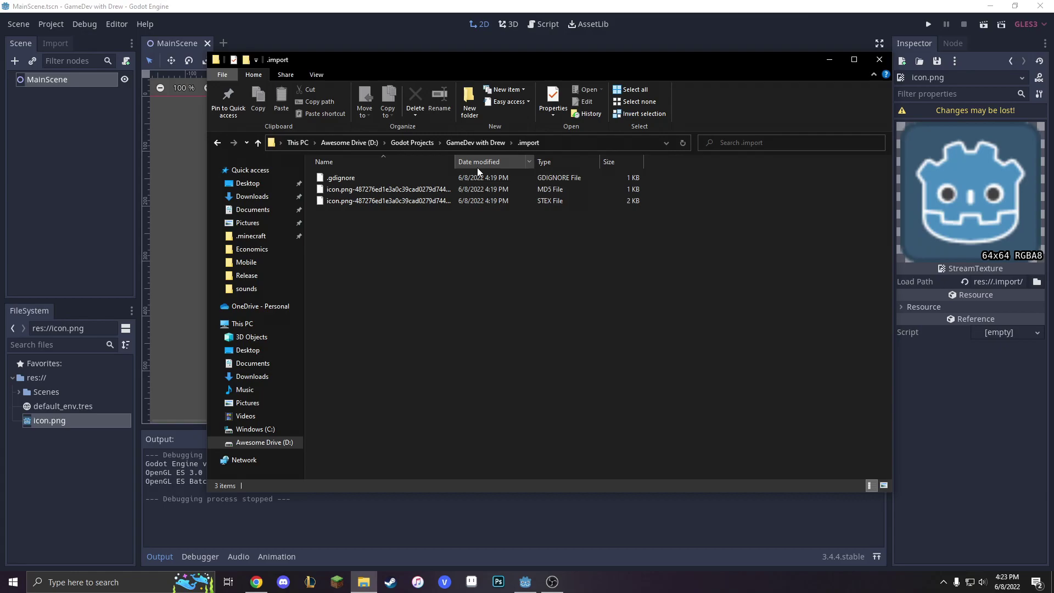
click(464, 142)
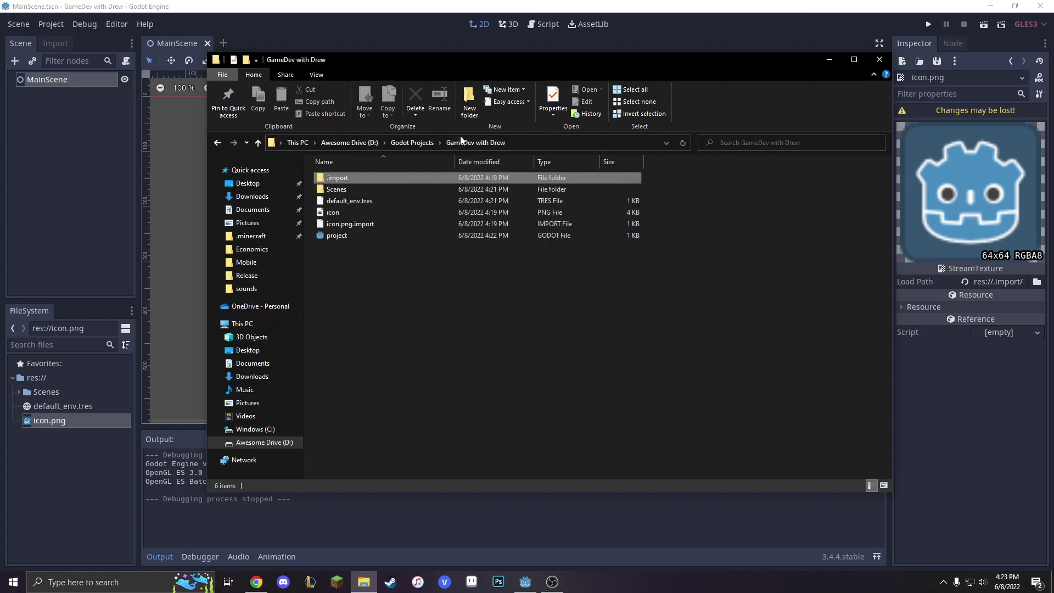
click(417, 15)
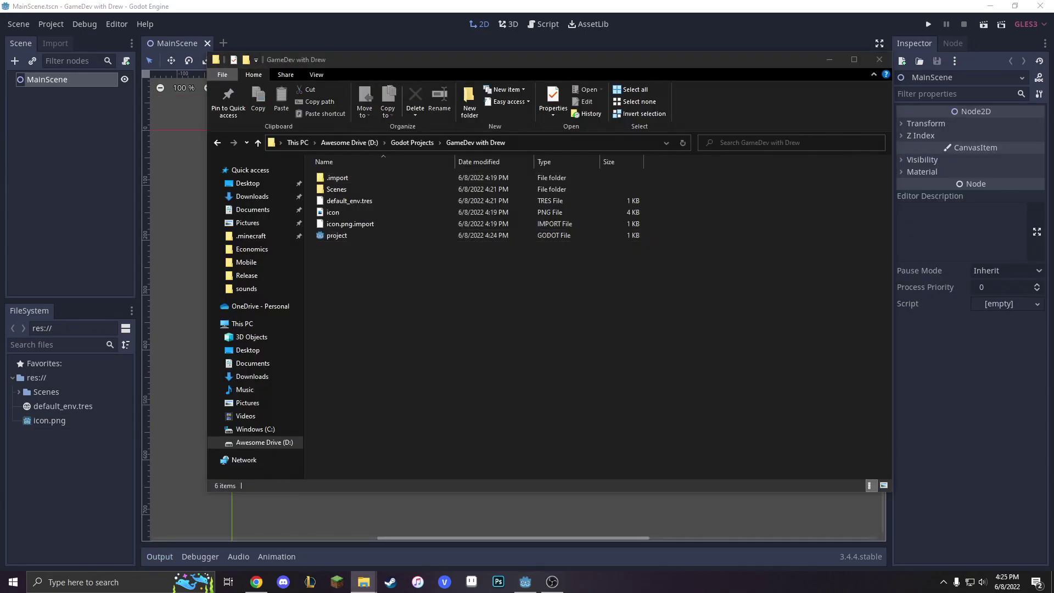
Step: Copy oryx_16bit_scifi_creatures_extra.png into the project folder and select it in the FileSystem dock
drag(1053, 351, 532, 338)
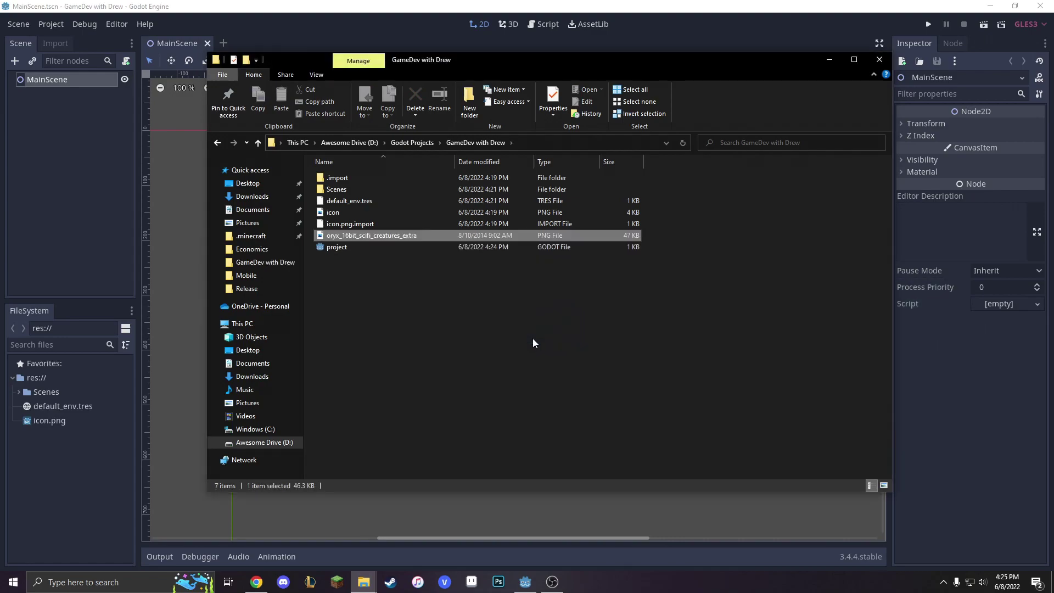
click(333, 39)
click(57, 435)
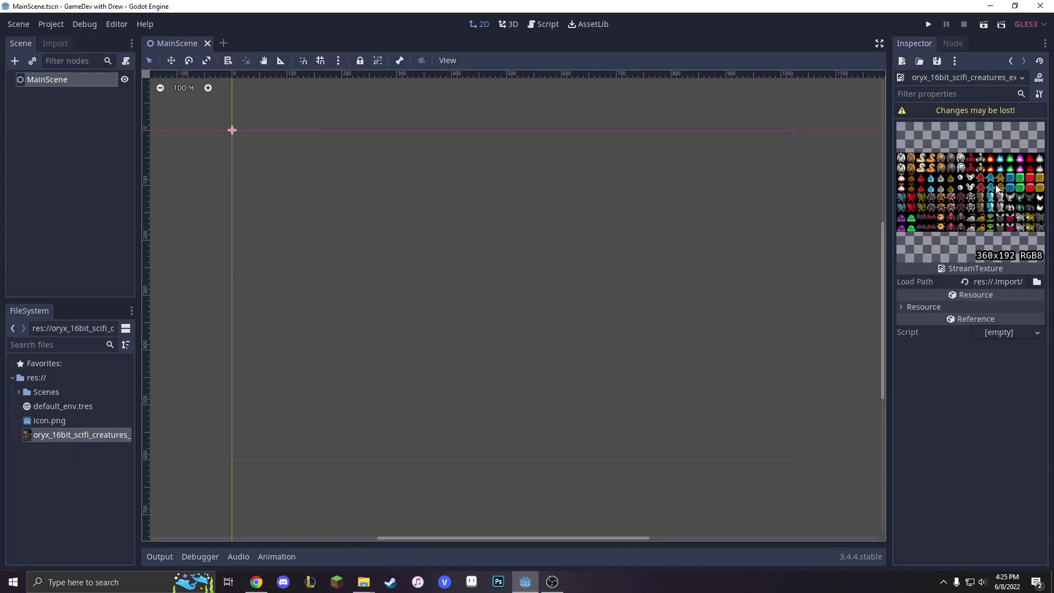
drag(888, 159, 805, 190)
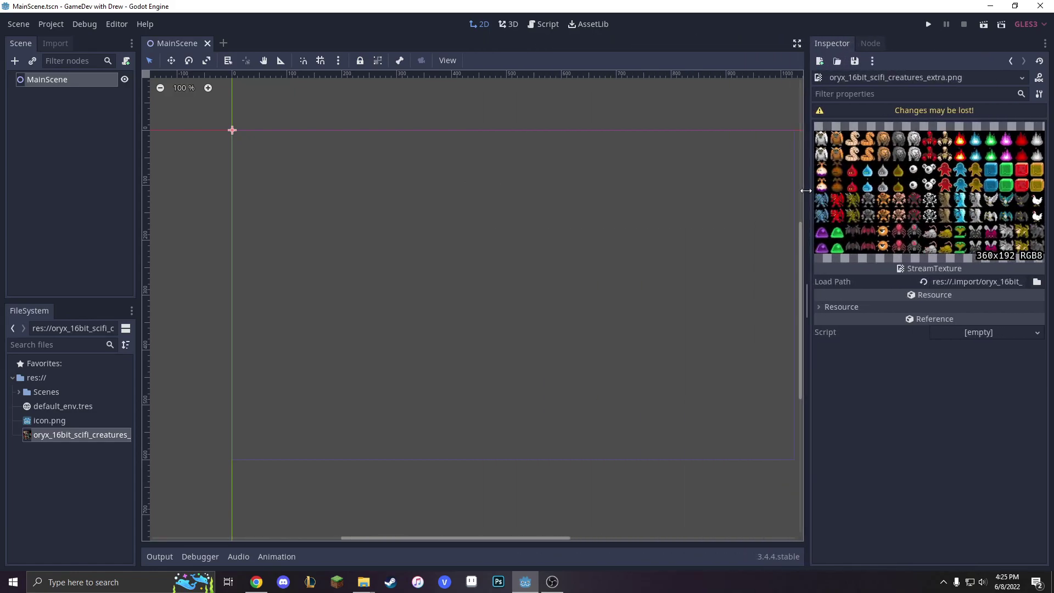
Step: Drop the sheet into the scene as a Sprite, resize it to about 767x485, and move it up-left
click(304, 344)
drag(80, 442, 444, 268)
drag(640, 379, 738, 457)
drag(382, 253, 326, 203)
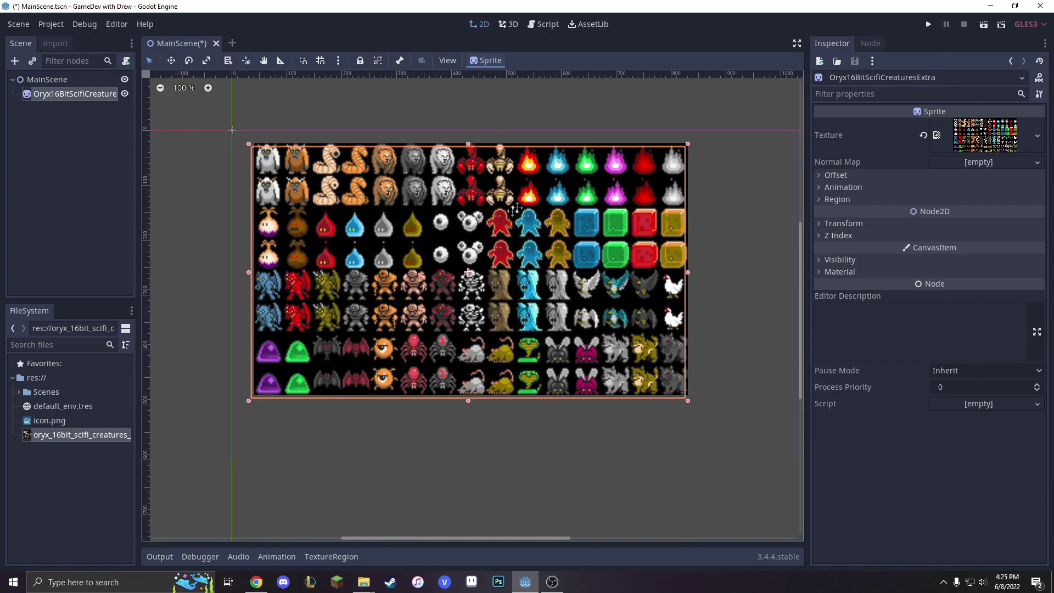
Step: Nudge the sprite sheet, then assign the creatures texture as Normal Map and clear it again
drag(511, 211, 521, 218)
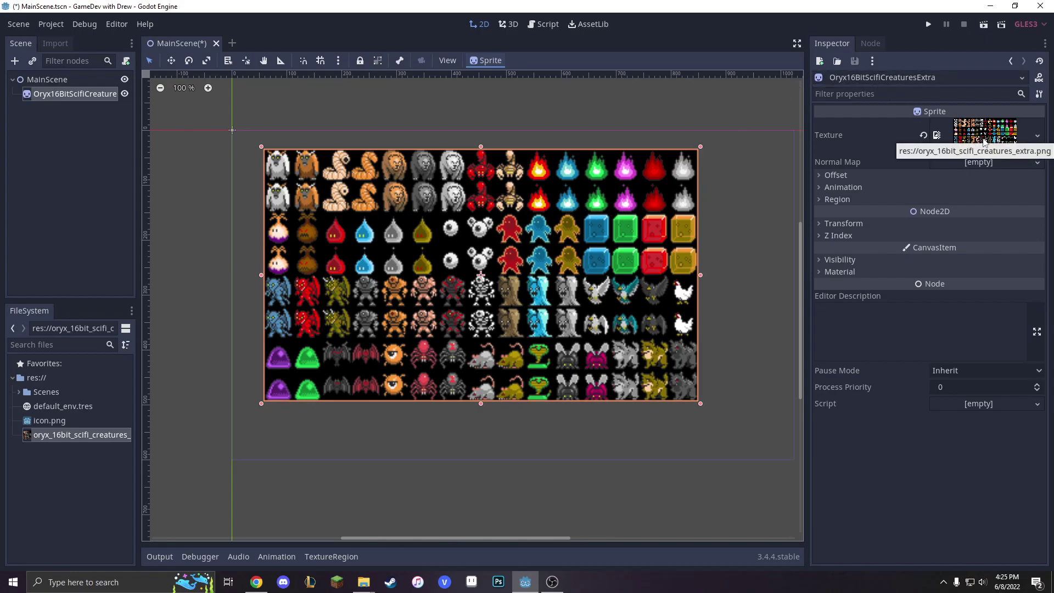
drag(449, 244, 448, 234)
drag(985, 135, 978, 162)
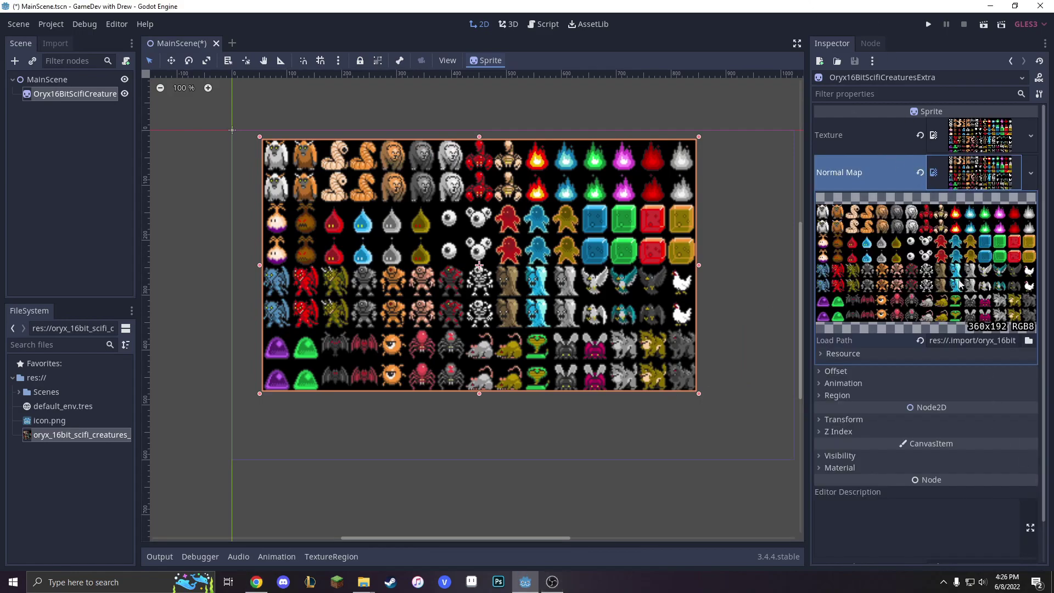
click(920, 173)
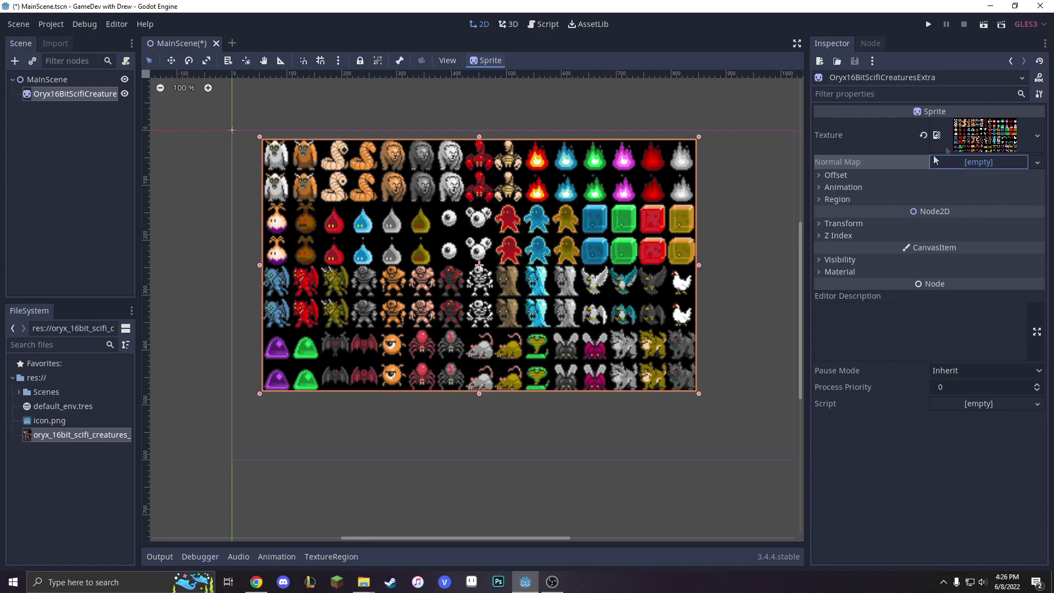
Step: Try Offset x values of 30 and -100, return it to 0, and shift the sprite up-left
click(834, 176)
click(953, 204)
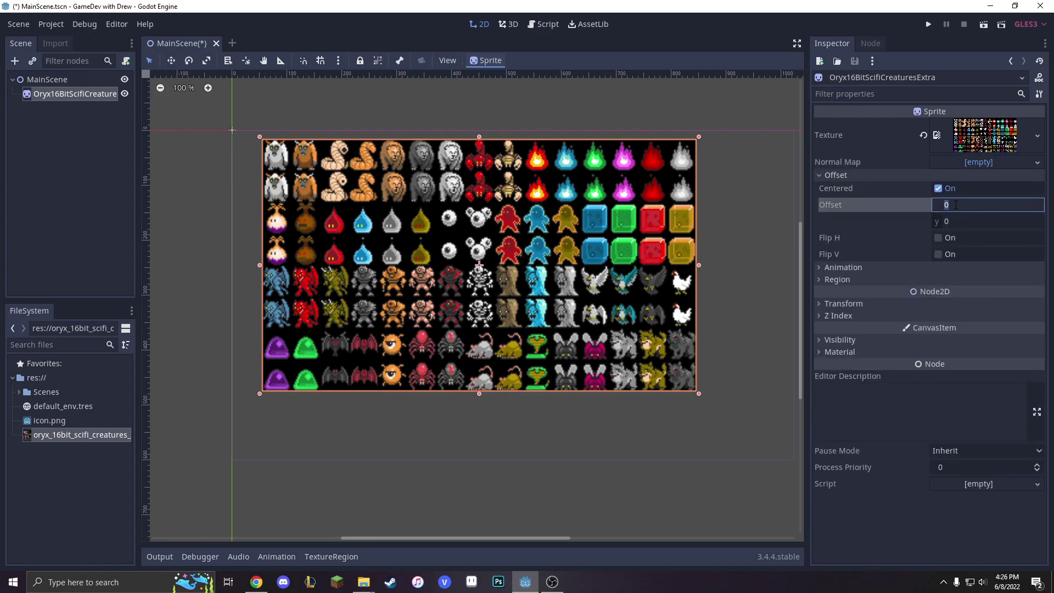
key(BackSpace)
text(30)
key(Return)
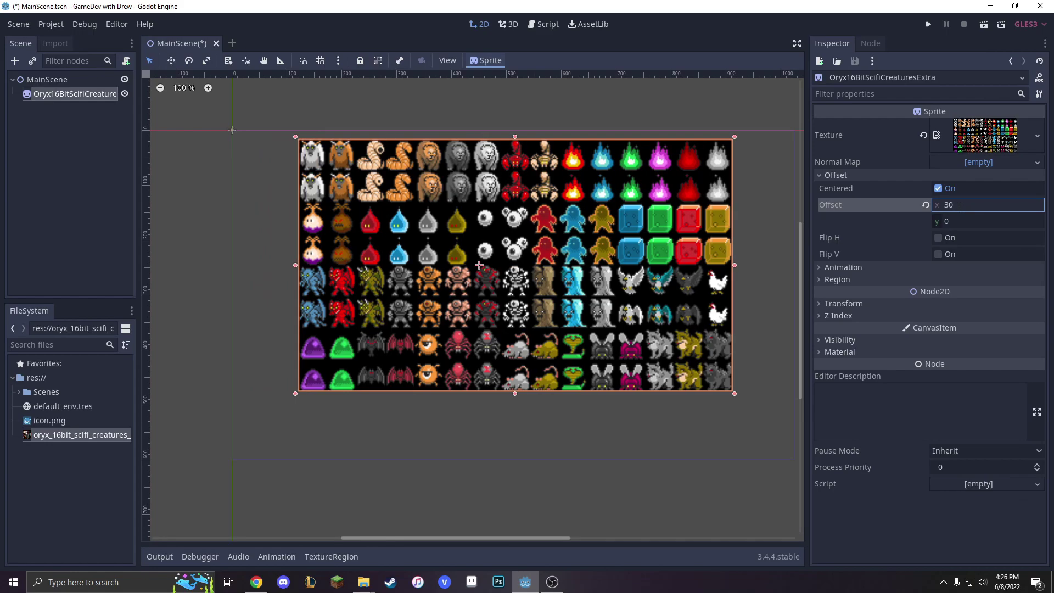
click(960, 205)
text(-100)
key(Return)
click(960, 205)
text(0)
key(Return)
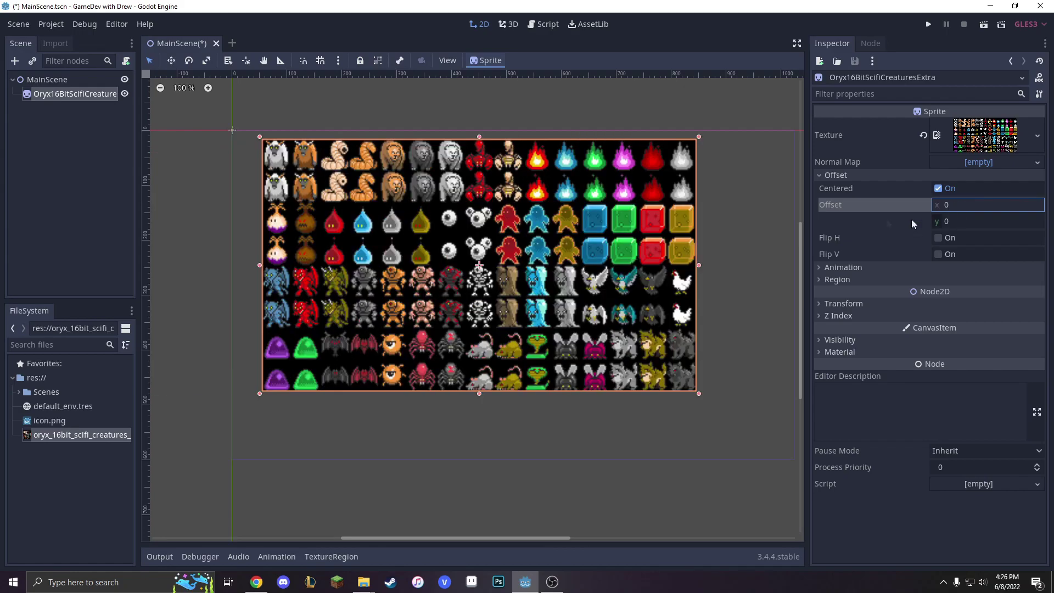
drag(487, 258, 480, 228)
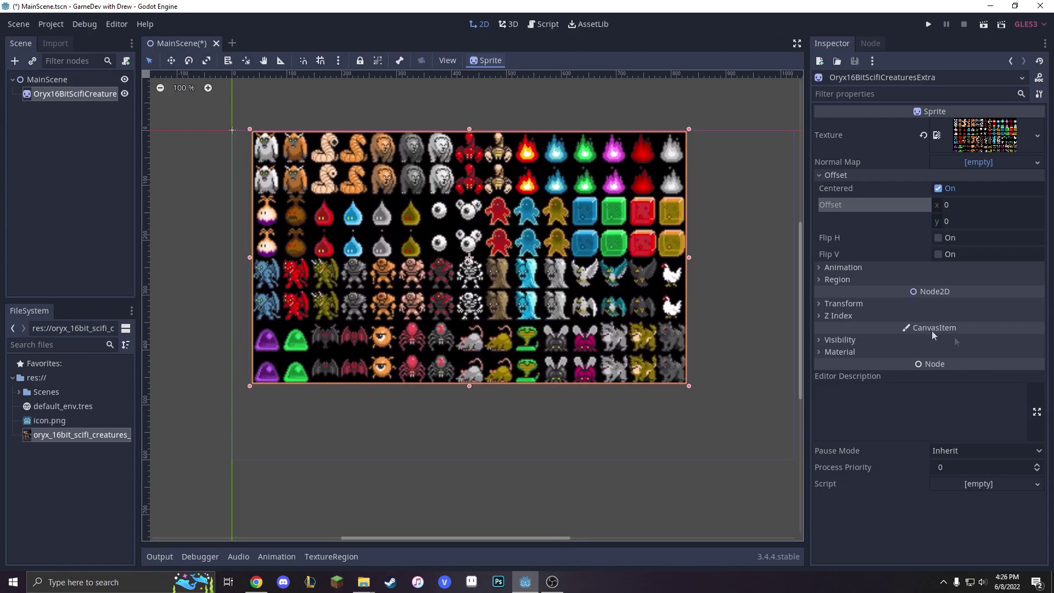
Step: Expand the Animation properties and leave Hframes at 1
click(830, 268)
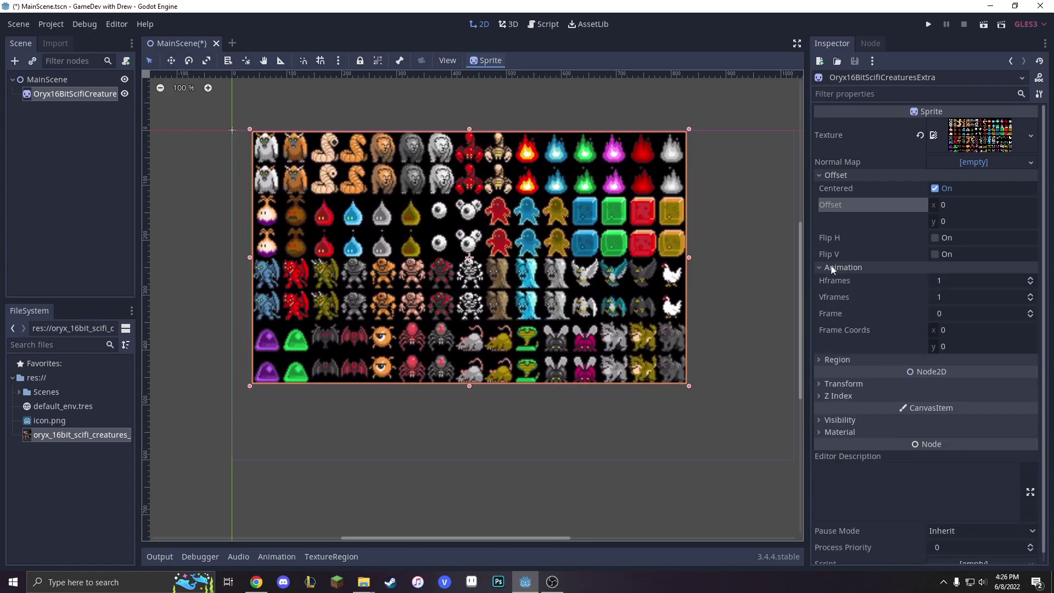
click(946, 279)
key(Return)
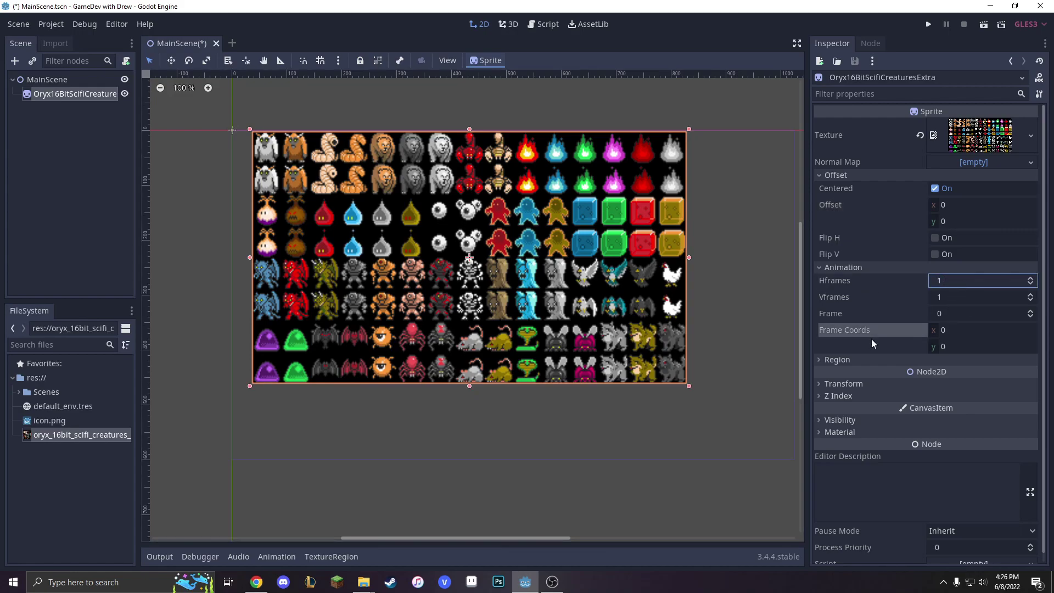
Step: Enable Region with Rect 32, 32, 32, 32 and reselect the sprite to show the region editor
click(859, 361)
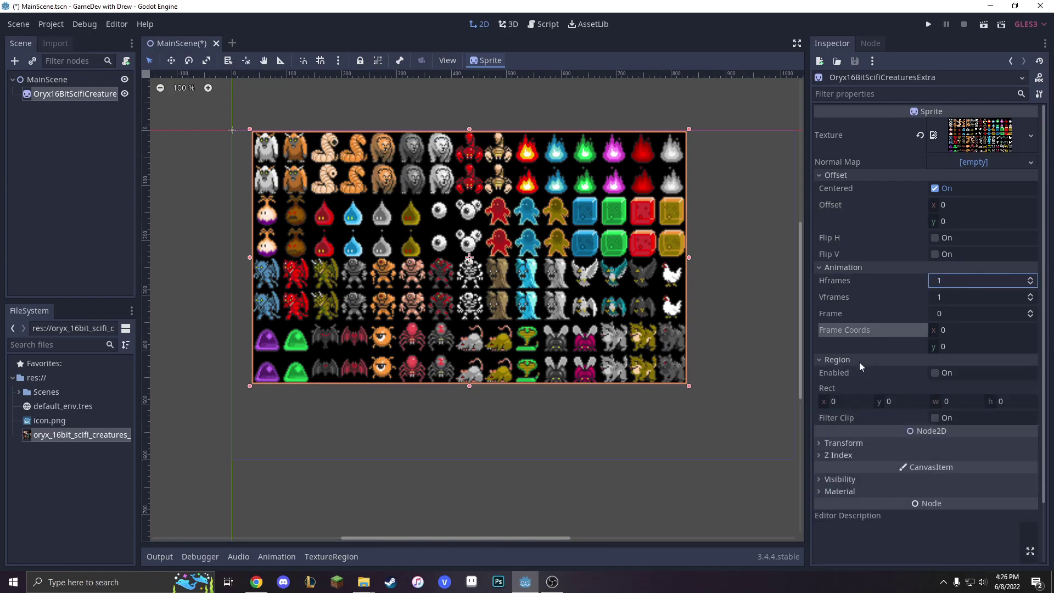
click(935, 373)
click(936, 373)
click(935, 373)
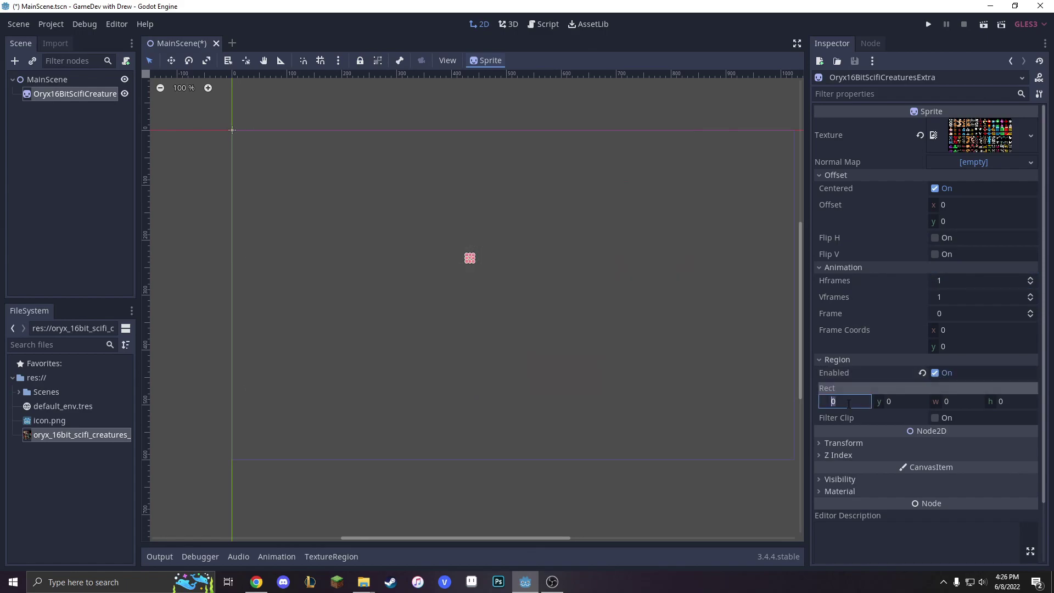
click(915, 401)
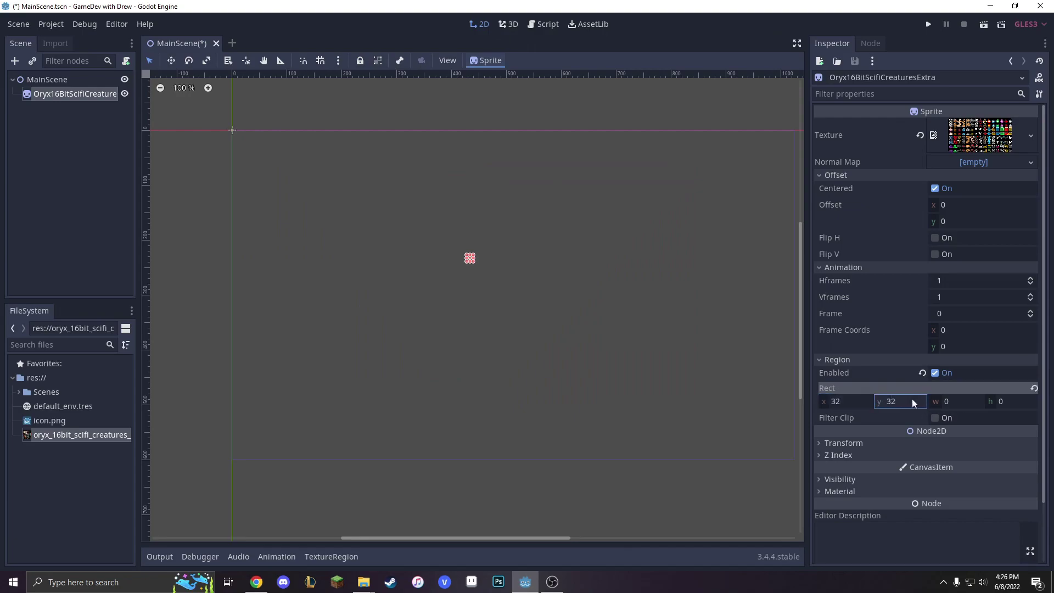
click(957, 405)
text(32)
click(1019, 403)
text(32)
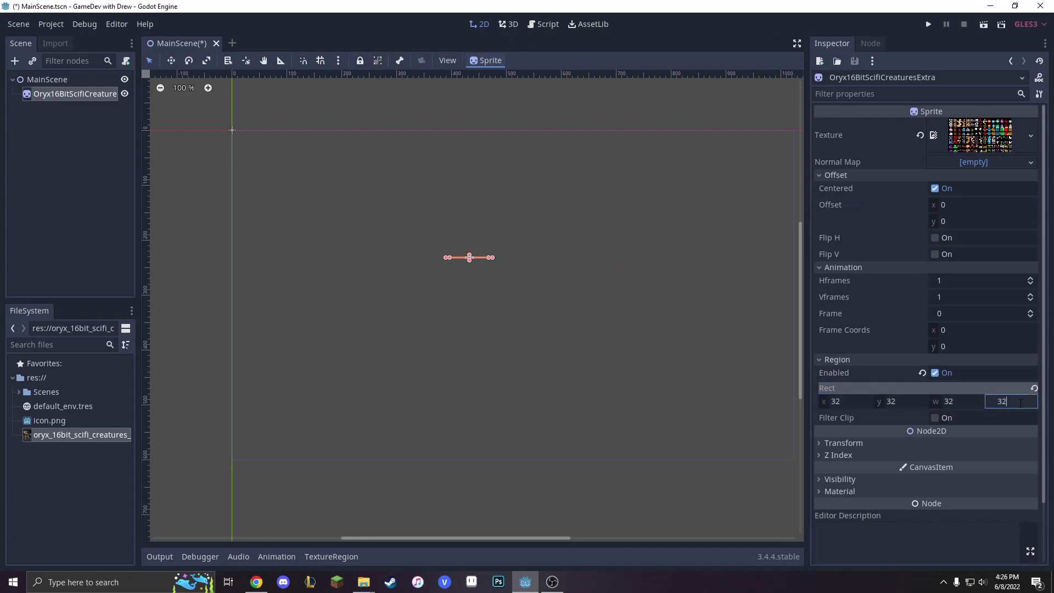
key(Return)
click(642, 333)
click(471, 259)
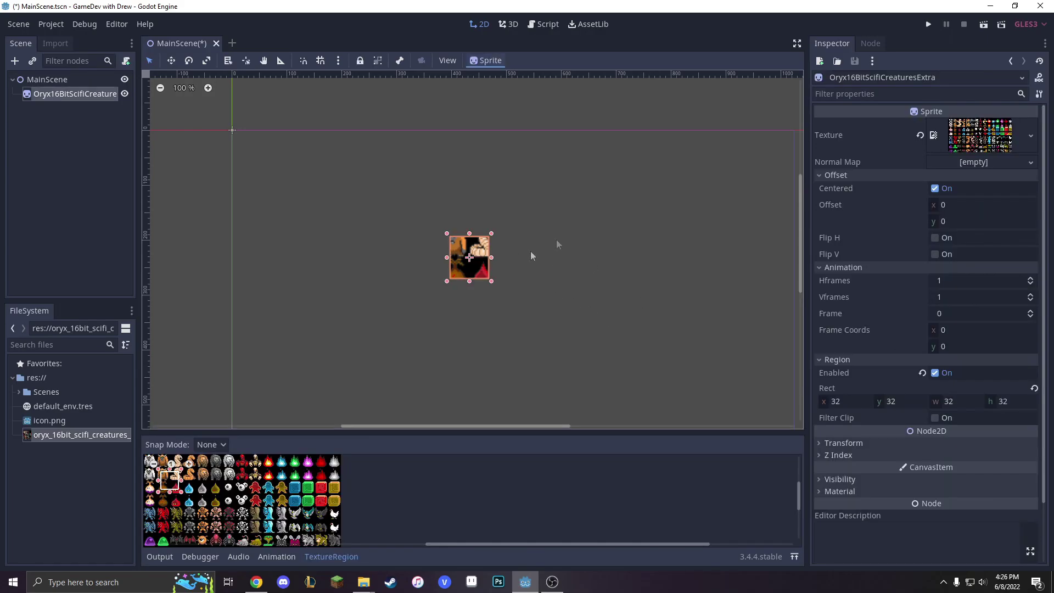
Step: Enlarge the TextureRegion editor and drag the region box around the first creature
drag(168, 479, 153, 461)
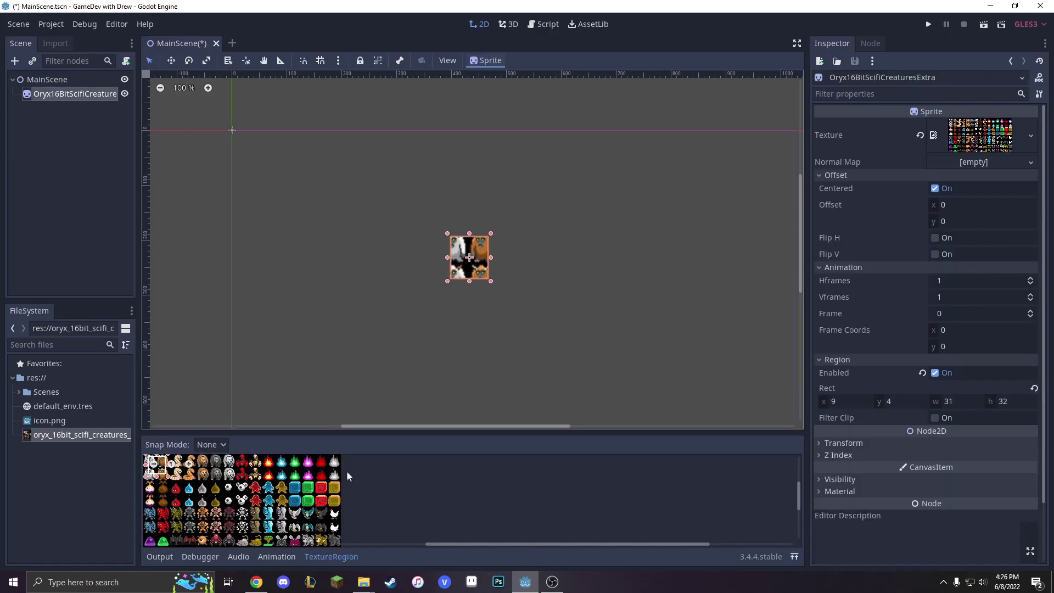
drag(297, 436, 293, 282)
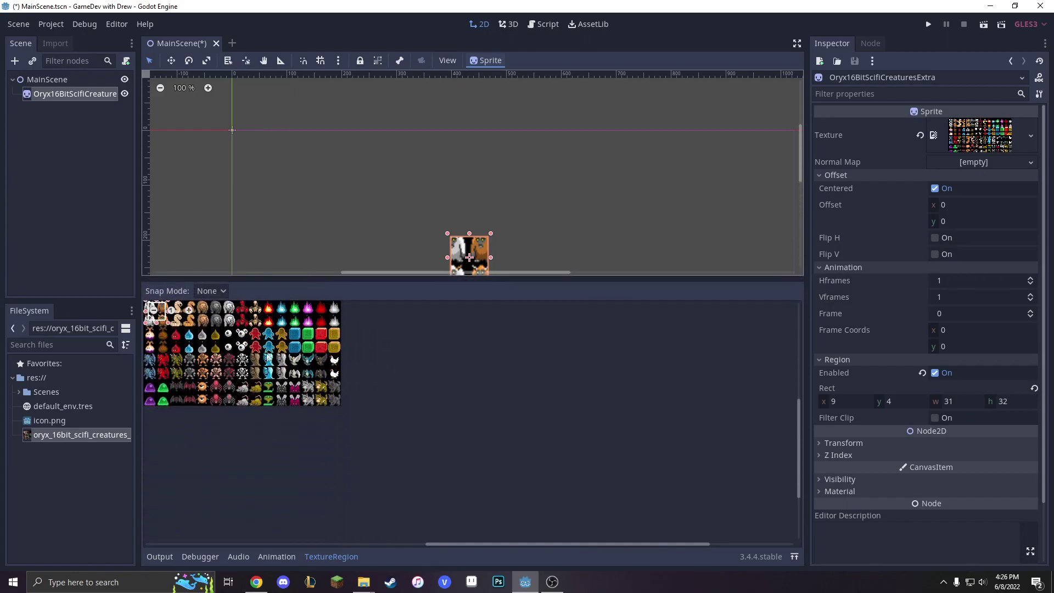
click(260, 362)
scroll(164, 344, up, 1)
scroll(165, 345, up, 2)
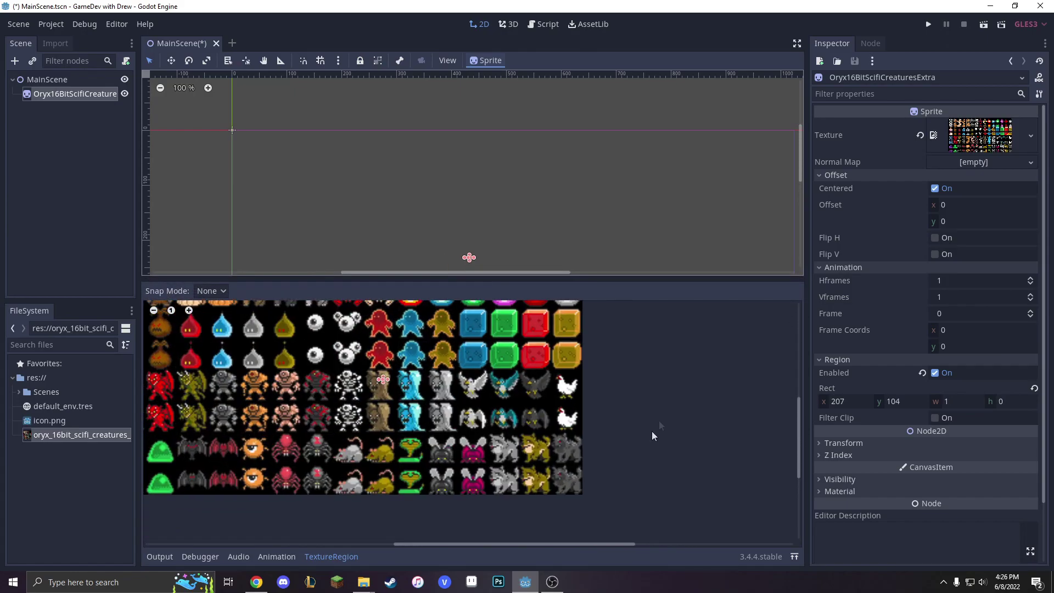
drag(552, 542, 422, 513)
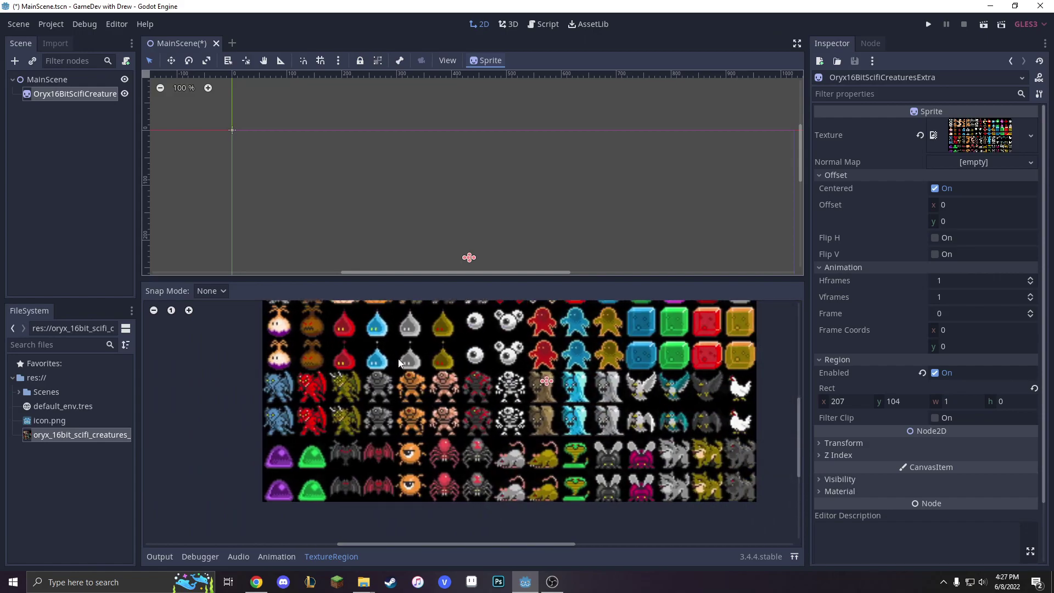
scroll(399, 362, down, 1)
drag(799, 415, 790, 373)
scroll(284, 392, up, 1)
drag(283, 378, 318, 421)
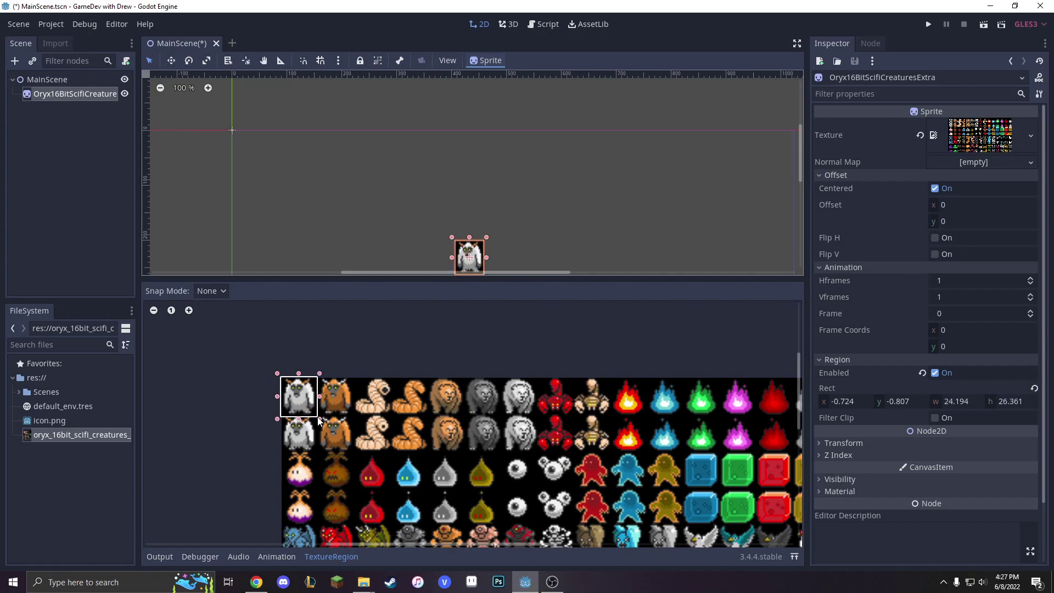
Step: Turn Region off so the whole sheet shows, and shrink the region editor back down
click(531, 251)
click(479, 260)
click(934, 373)
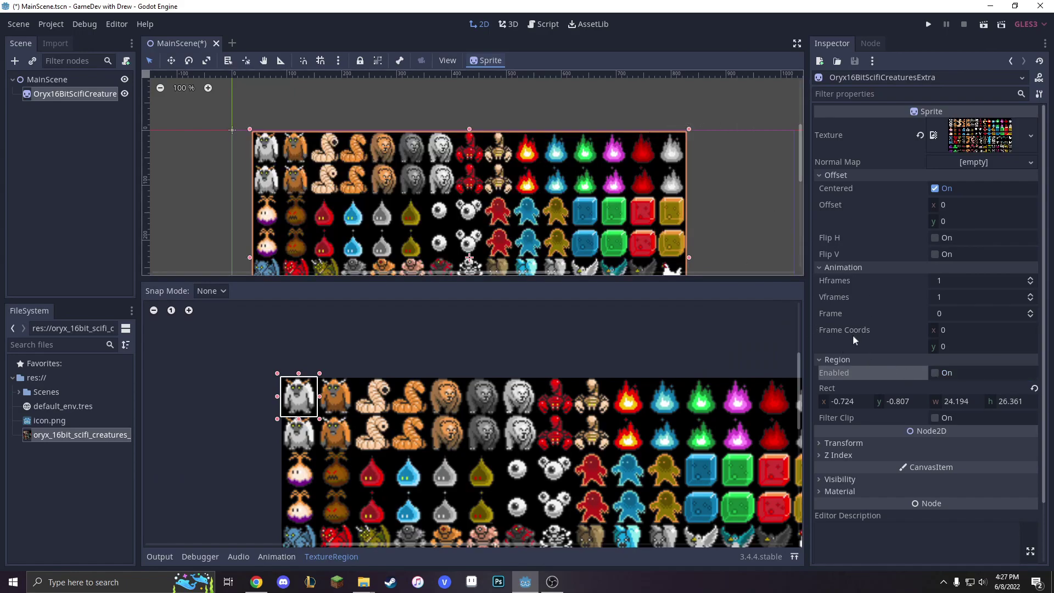
drag(300, 281, 292, 459)
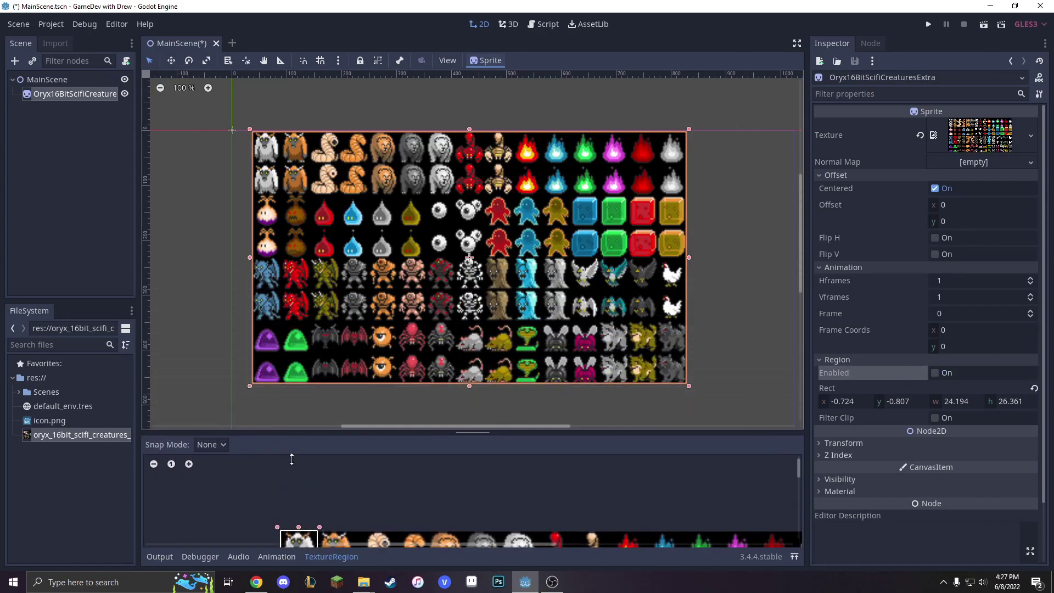
Step: Spin the sprite sheet through a full 360° rotation with the Rotation Degrees slider
click(821, 360)
click(829, 384)
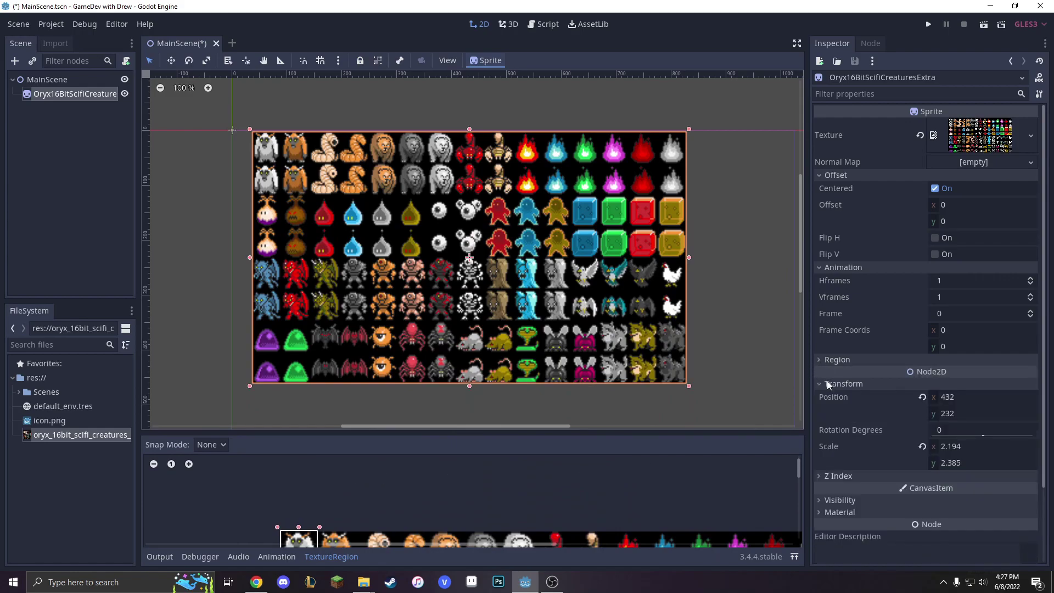
mouse_move(982, 435)
mouse_down()
mouse_move(935, 435)
mouse_move(1040, 442)
mouse_move(982, 435)
mouse_up()
Step: Set Scale x to 32, then change it to 2.385
click(966, 450)
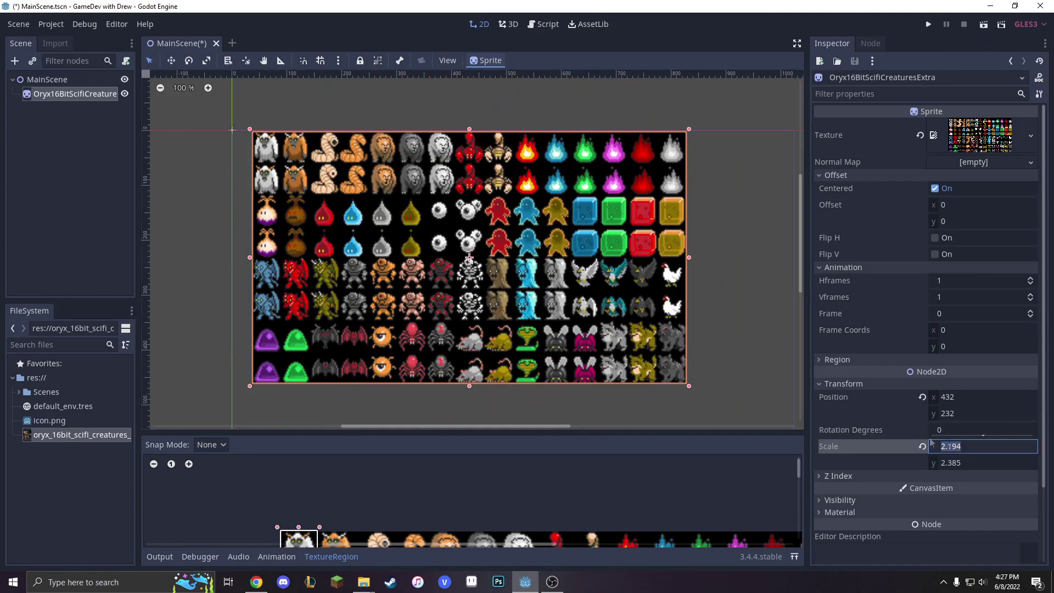
text(32)
key(Return)
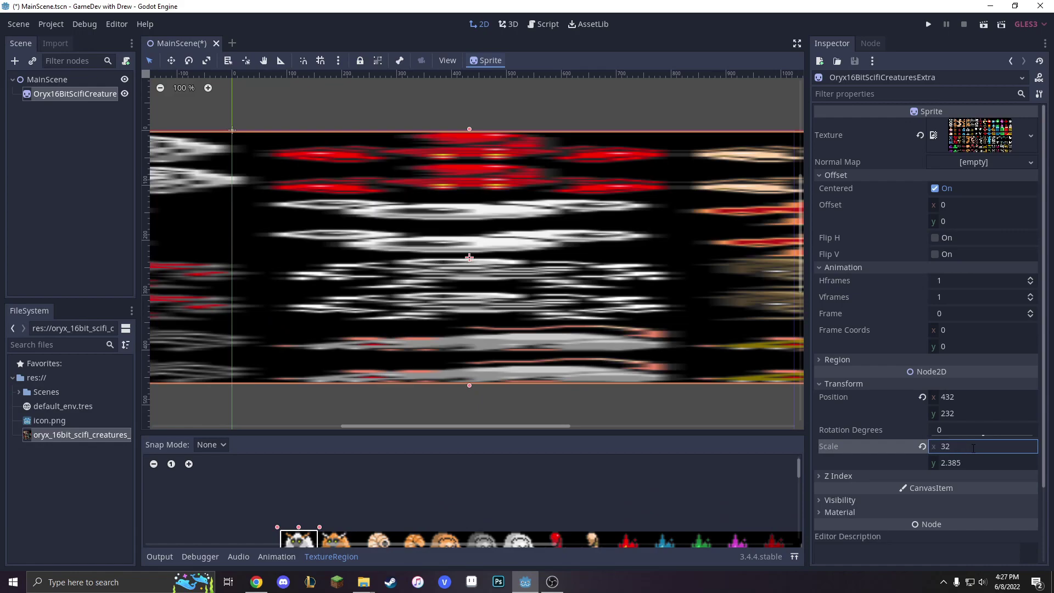
scroll(559, 338, down, 1)
scroll(560, 337, down, 1)
click(945, 446)
text(2.385)
key(Return)
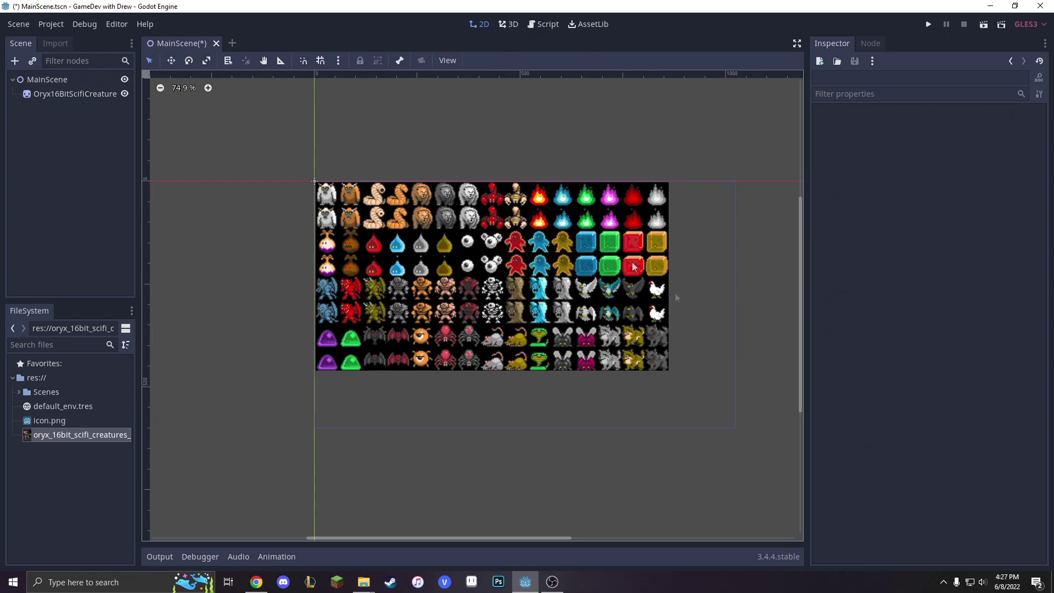
click(821, 384)
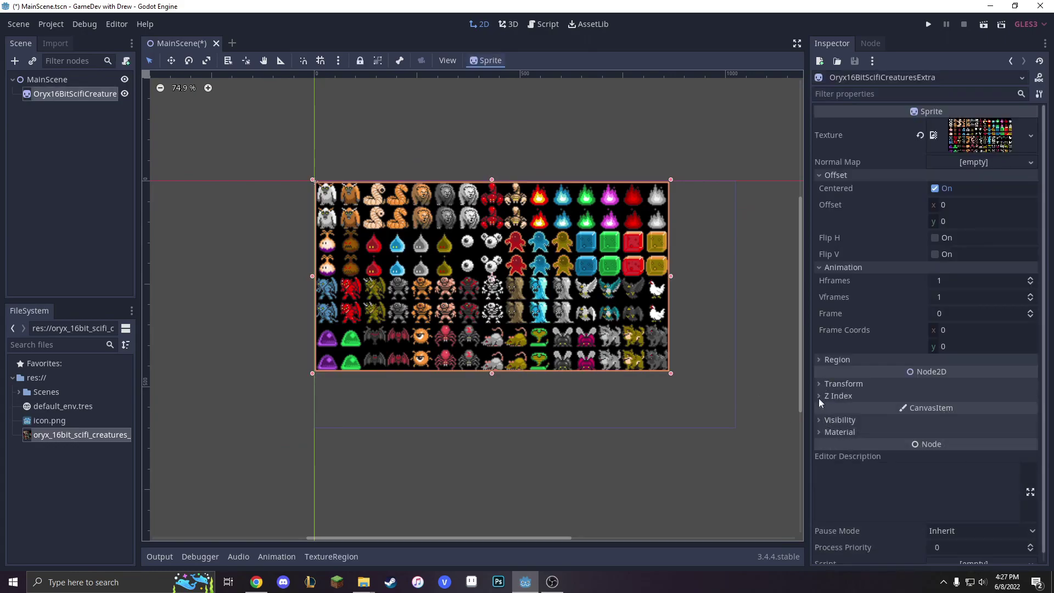
Step: Add a second creature-sheet sprite as a child, move it above as a sibling, then remove it
click(820, 395)
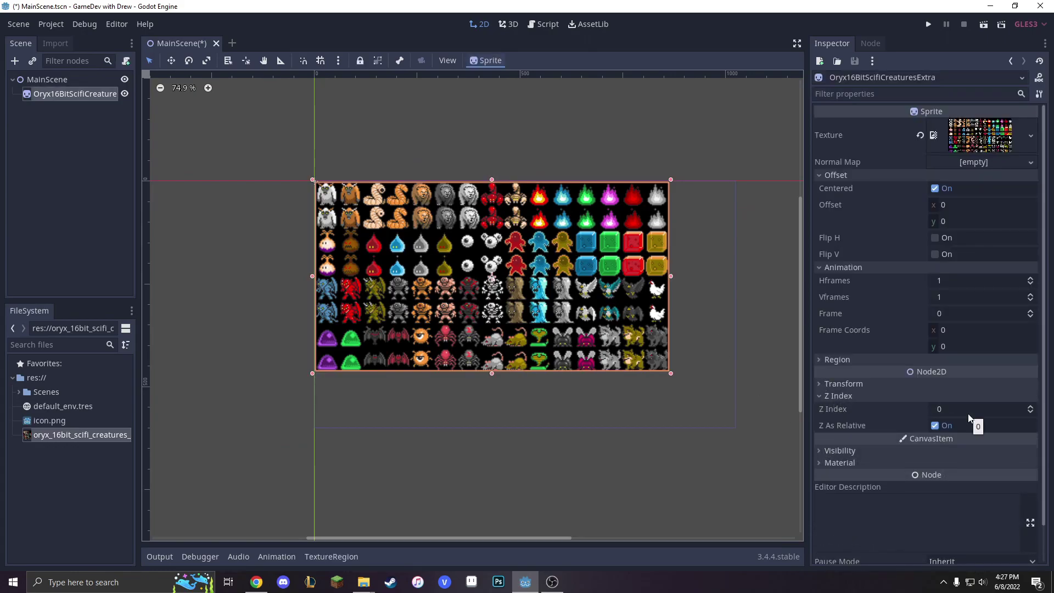
drag(77, 434, 668, 395)
click(579, 251)
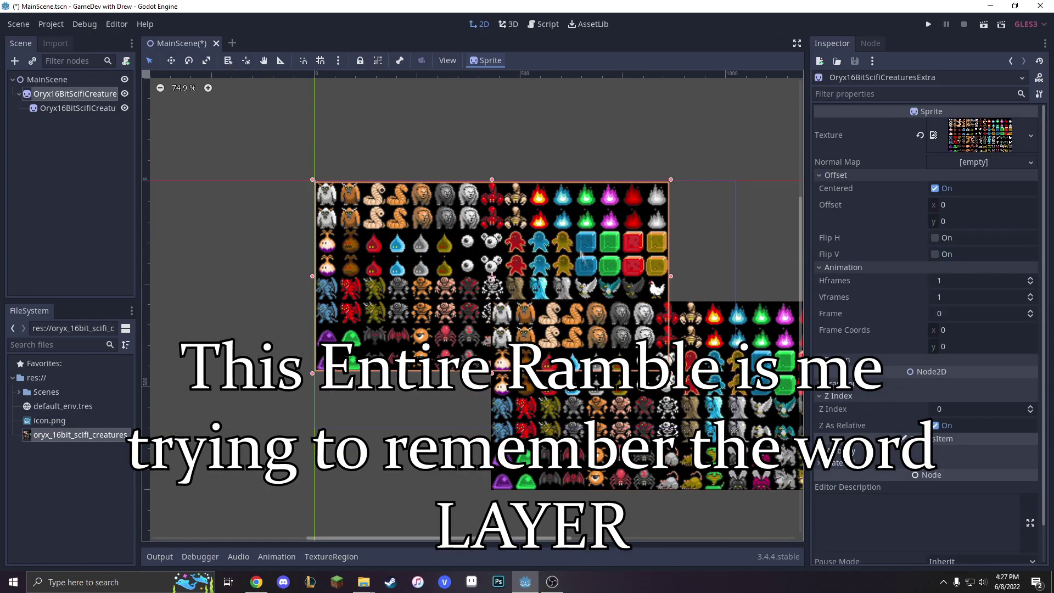
mouse_move(66, 107)
mouse_down()
mouse_move(38, 89)
mouse_move(82, 122)
mouse_move(120, 129)
mouse_up()
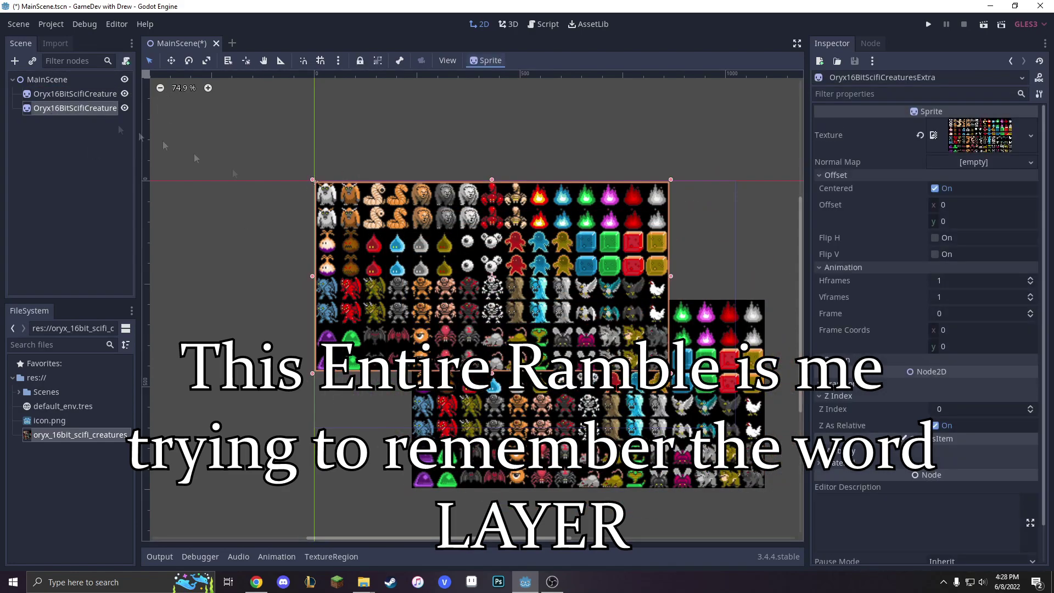
key(ctrl+z)
key(ctrl+z)
click(820, 260)
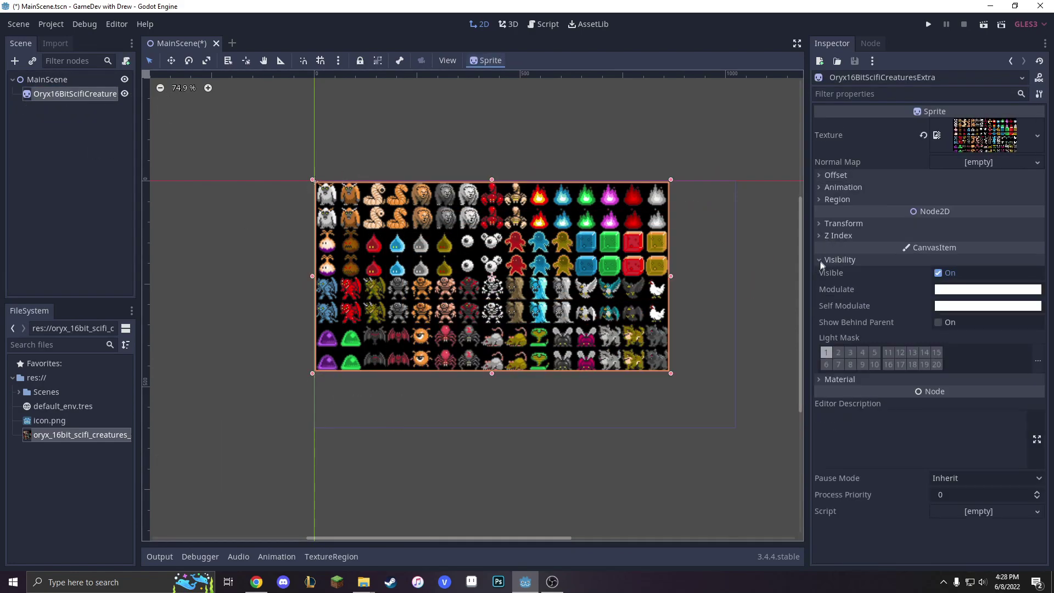
Step: Set the sprite's Modulate colour to the muted red 914040
click(955, 295)
drag(866, 126, 854, 78)
mouse_move(887, 240)
mouse_down()
mouse_move(812, 240)
mouse_move(885, 239)
mouse_up()
key(Delete)
key(Delete)
key(Return)
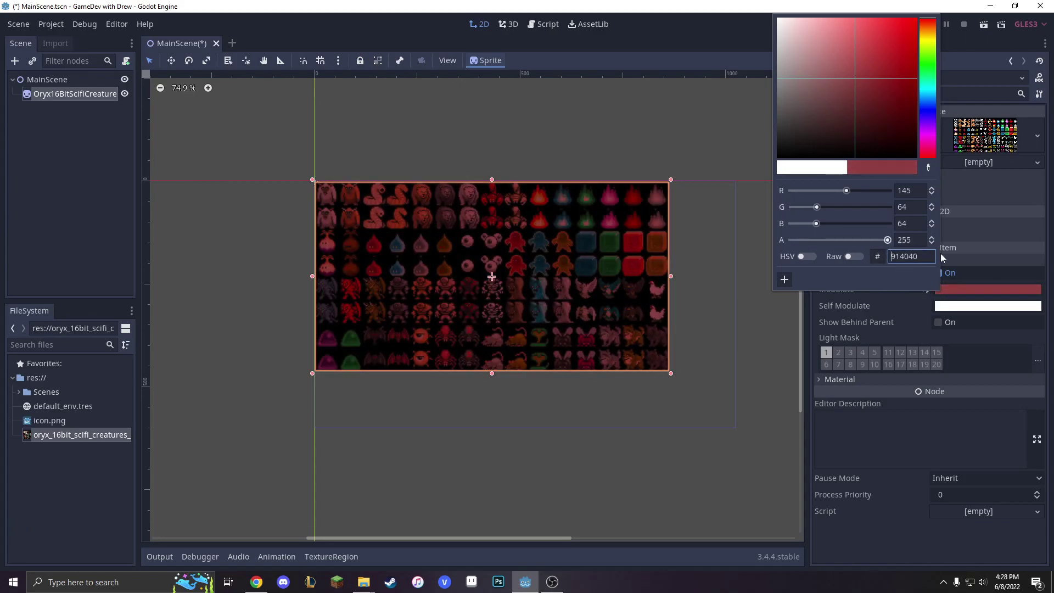
click(942, 257)
Step: Set Self Modulate to a dark red to dim the sheet
click(943, 306)
drag(834, 127, 859, 113)
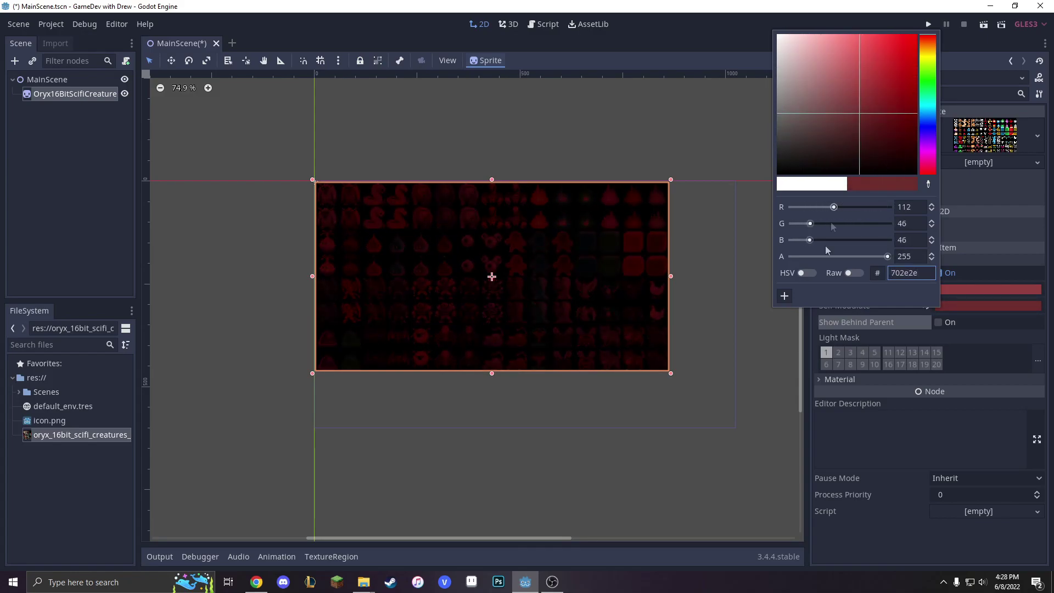
click(930, 458)
Step: Toggle a light mask layer, look at the Material options, then collapse the sections
click(845, 352)
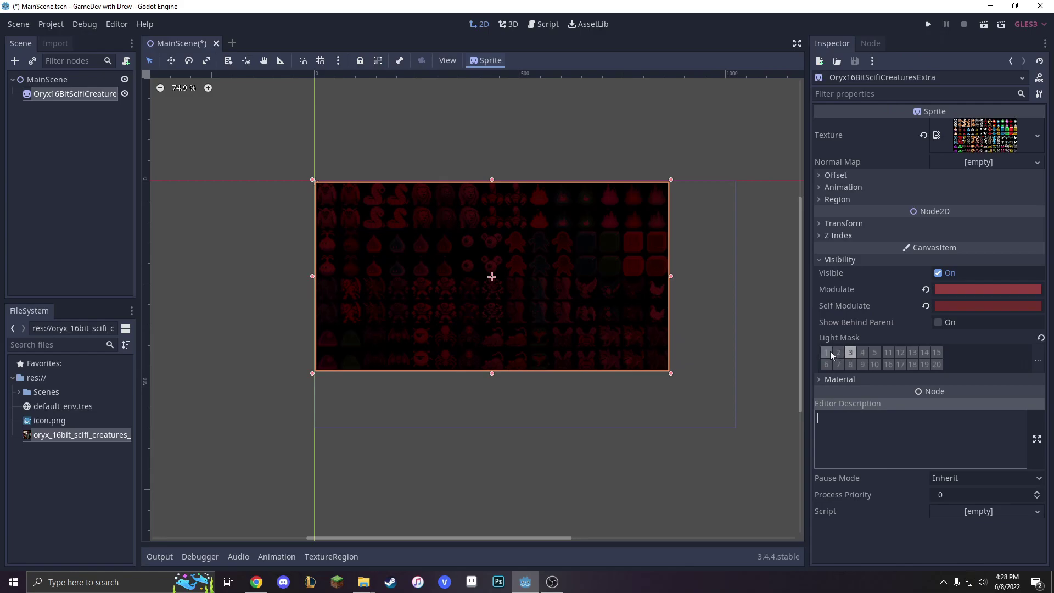
click(838, 380)
click(979, 392)
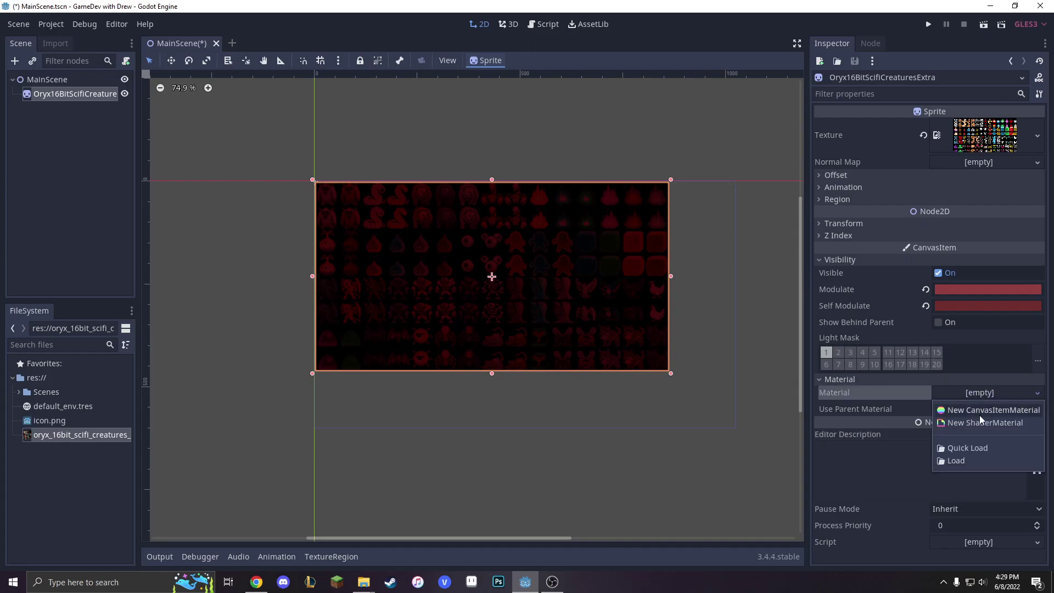
click(819, 380)
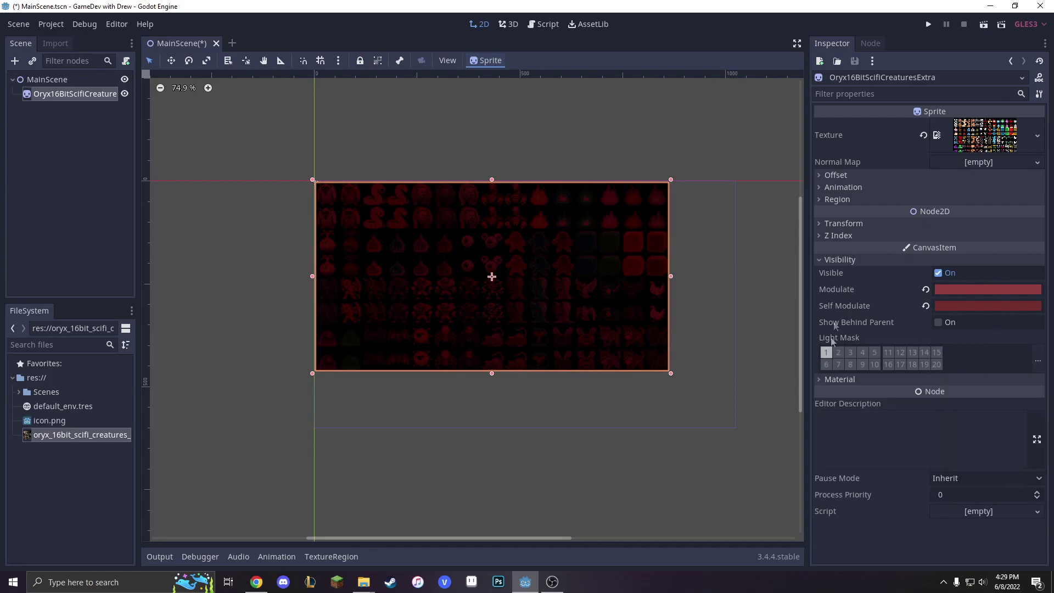
click(819, 259)
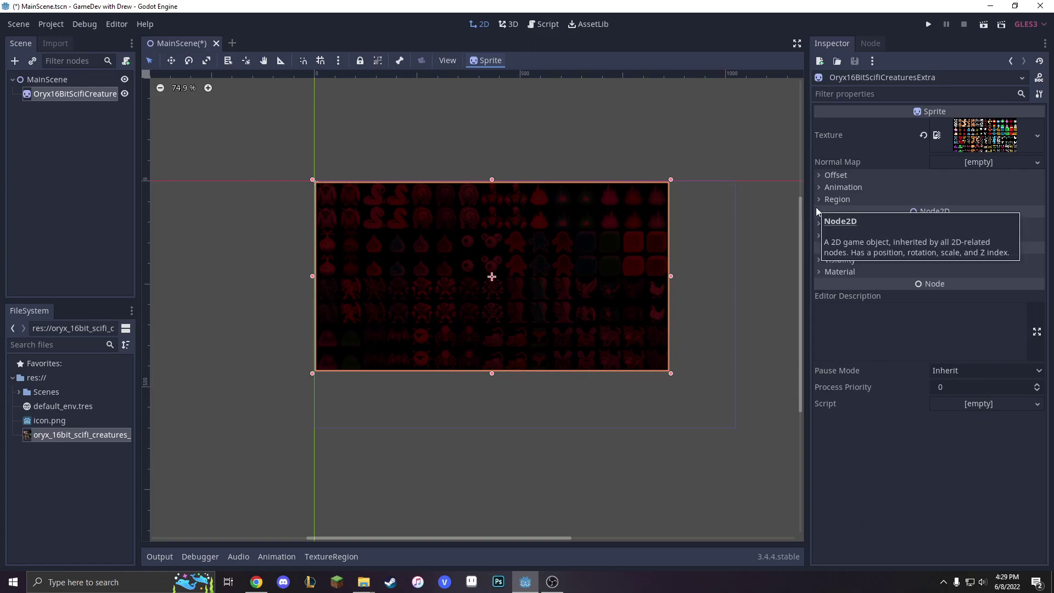
Step: Nudge the creature sheet slightly up and left with the Move tool
scroll(451, 271, up, 2)
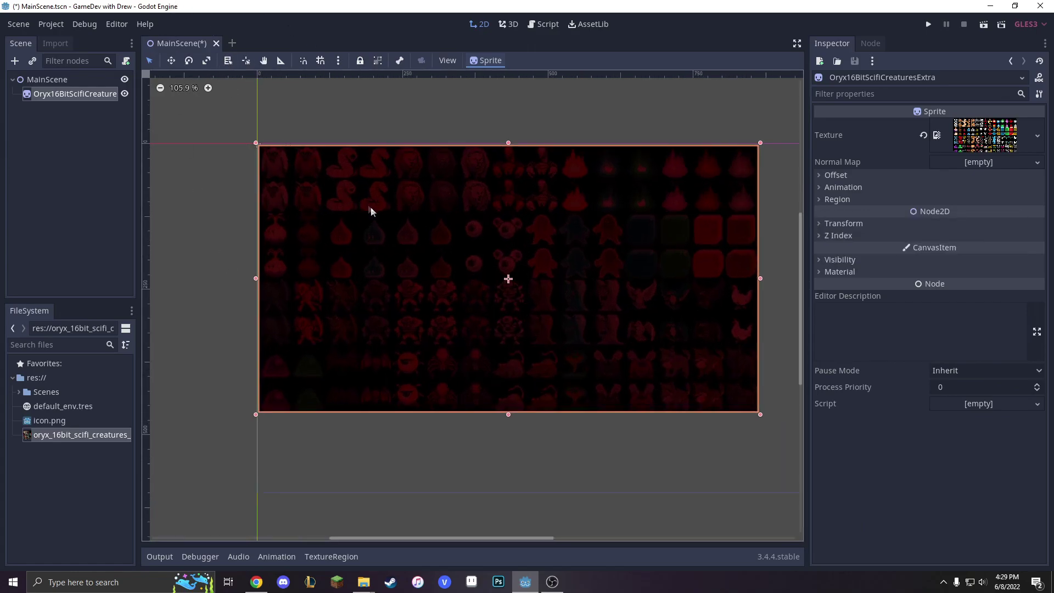
scroll(312, 206, up, 3)
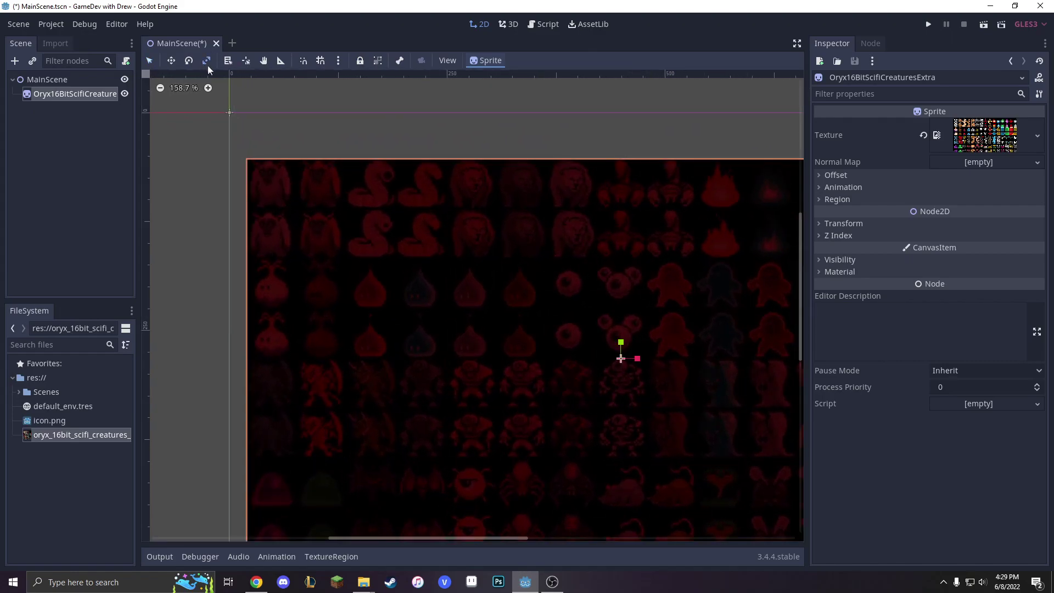
scroll(414, 270, down, 4)
click(172, 64)
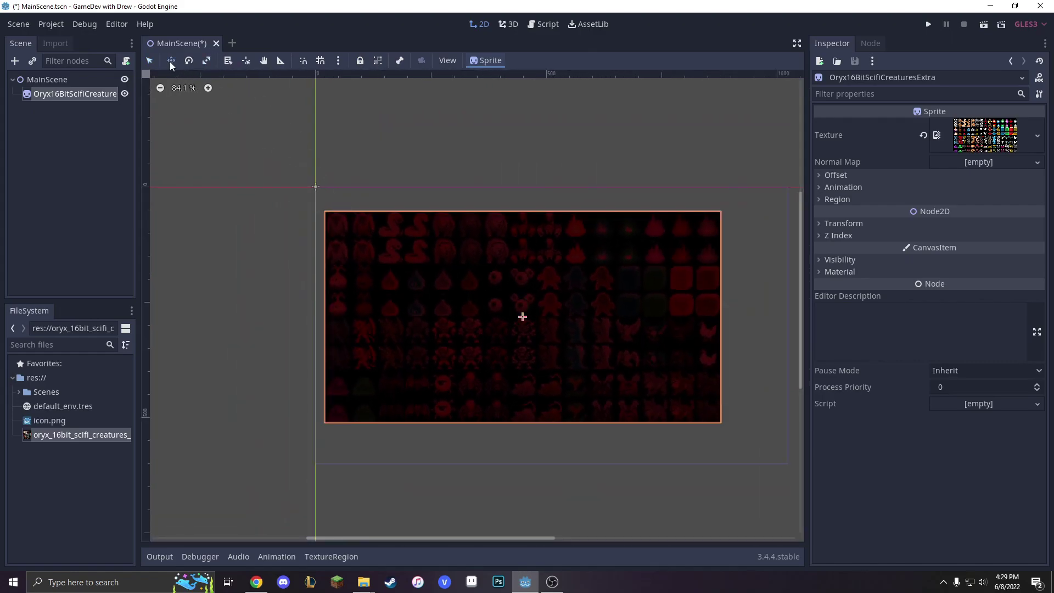
mouse_move(423, 277)
mouse_down()
mouse_move(431, 263)
mouse_move(419, 274)
mouse_up()
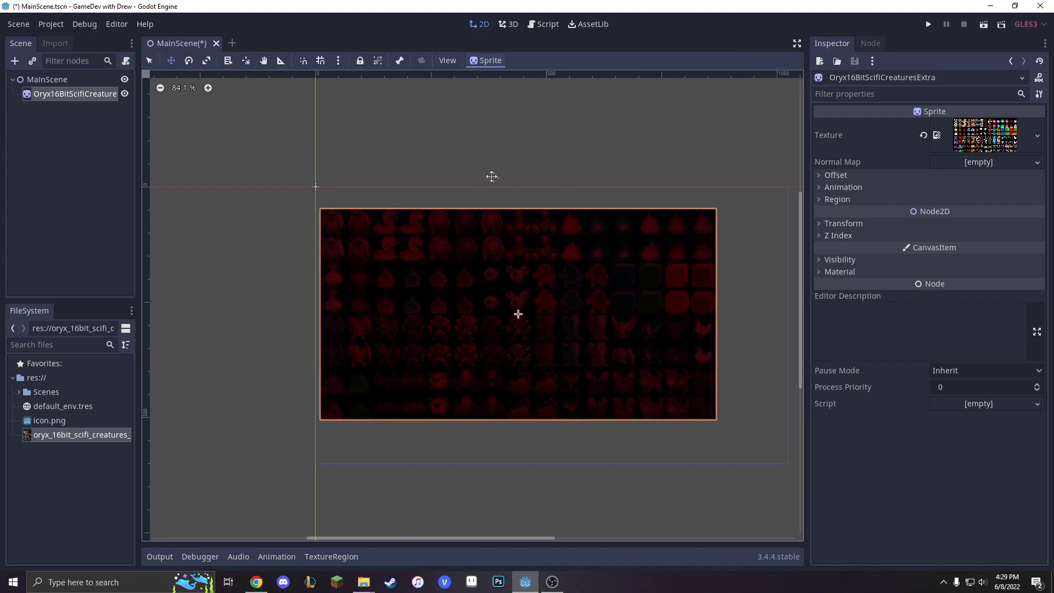
Step: Tilt the sprite about 20° counter-clockwise and squash it vertically
click(189, 60)
drag(538, 287, 479, 166)
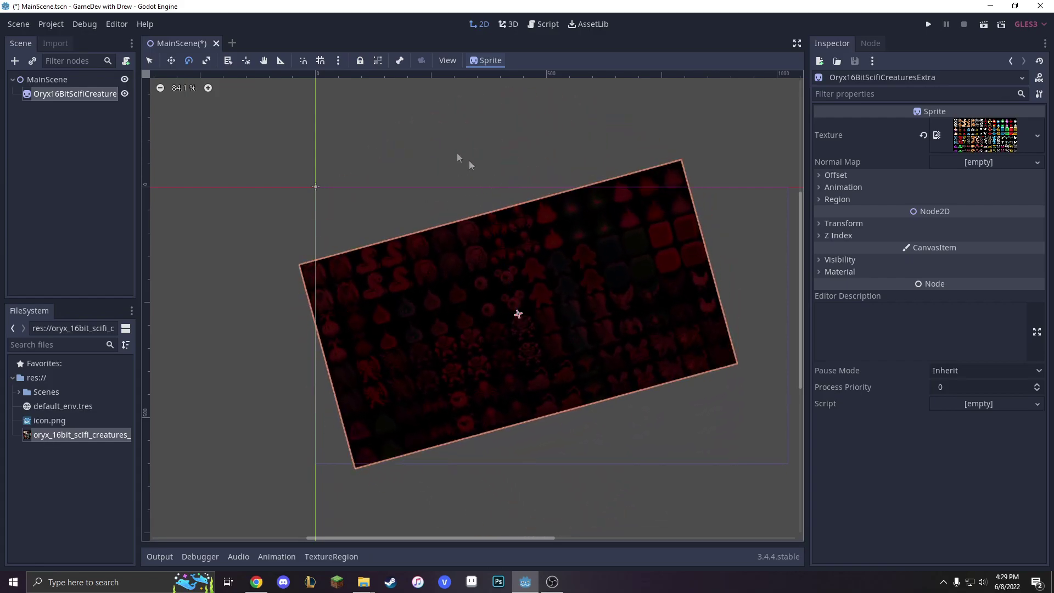
key(s)
mouse_move(518, 316)
mouse_down()
mouse_move(503, 251)
mouse_move(518, 324)
mouse_move(512, 305)
mouse_up()
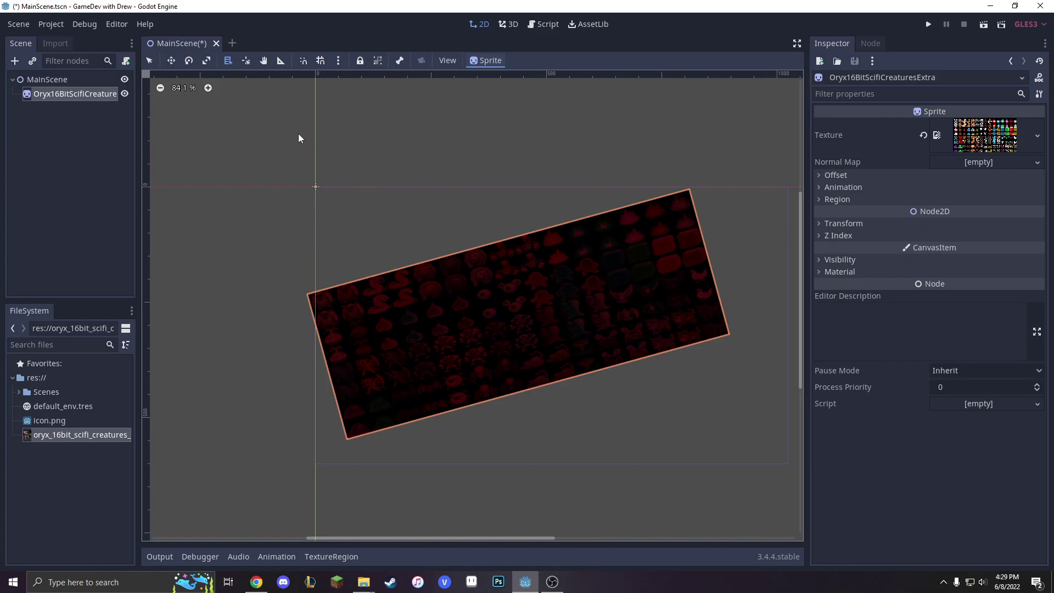
Step: Move the rotation pivot to the sprite's lower left and rotate the sheet to a diagonal
click(245, 61)
click(482, 311)
mouse_move(480, 313)
mouse_down()
mouse_move(466, 322)
mouse_move(490, 319)
mouse_move(401, 339)
mouse_up()
key(e)
drag(395, 192, 508, 228)
drag(447, 254, 404, 213)
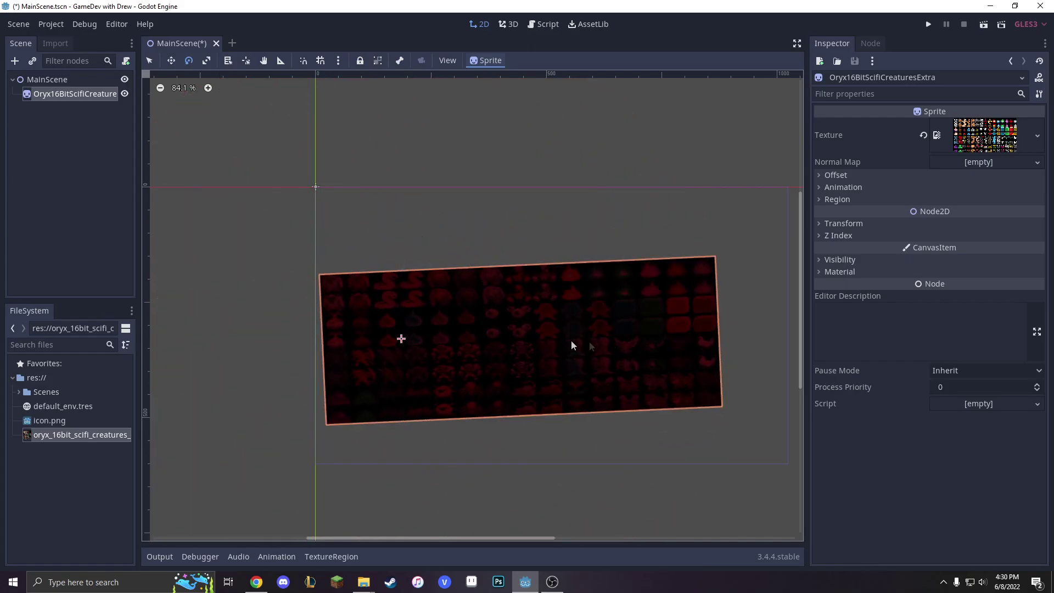
Step: Move the pivot to the upper right and rotate the sheet to a shallower -9.2° tilt
click(246, 60)
drag(406, 337, 672, 277)
click(189, 61)
drag(503, 219, 676, 295)
drag(388, 172, 471, 166)
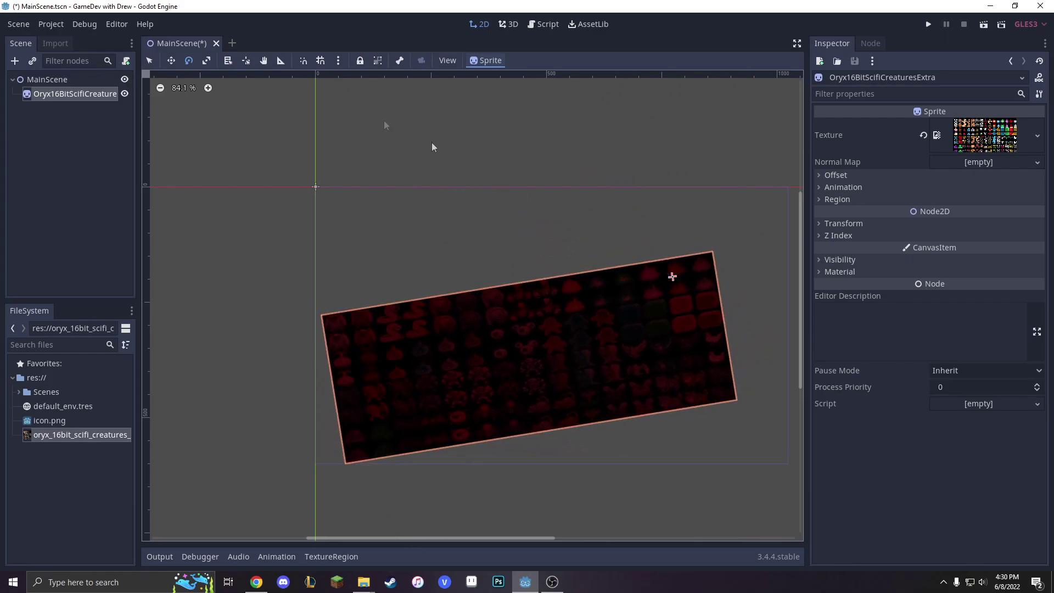
Step: Measure down from the sprite's top edge with the Ruler, then return to Select mode
click(280, 60)
drag(409, 261, 508, 378)
scroll(510, 376, up, 6)
scroll(455, 228, up, 7)
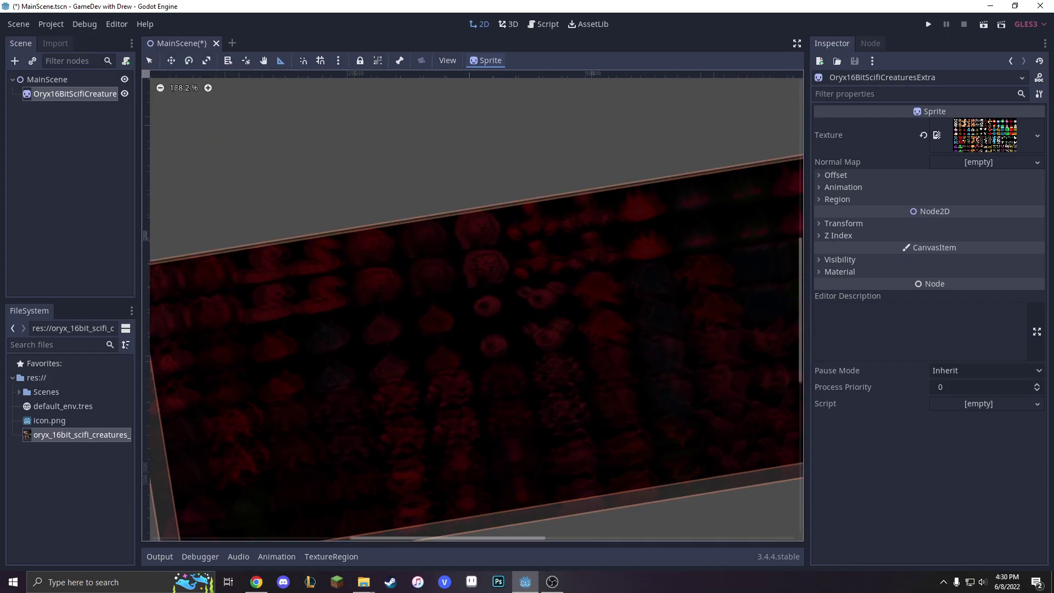
drag(450, 203, 464, 268)
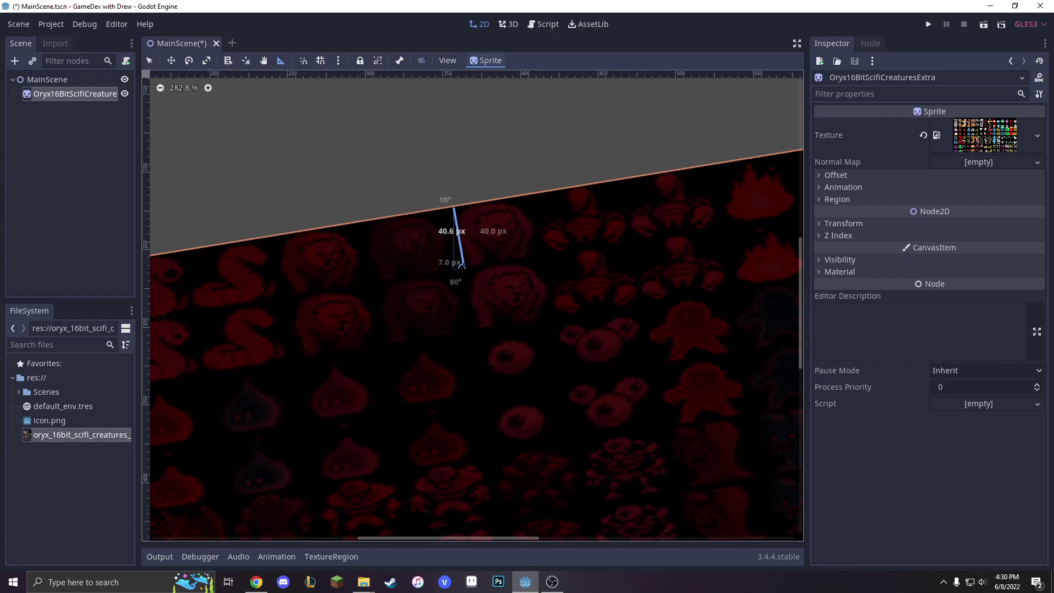
drag(464, 267, 463, 268)
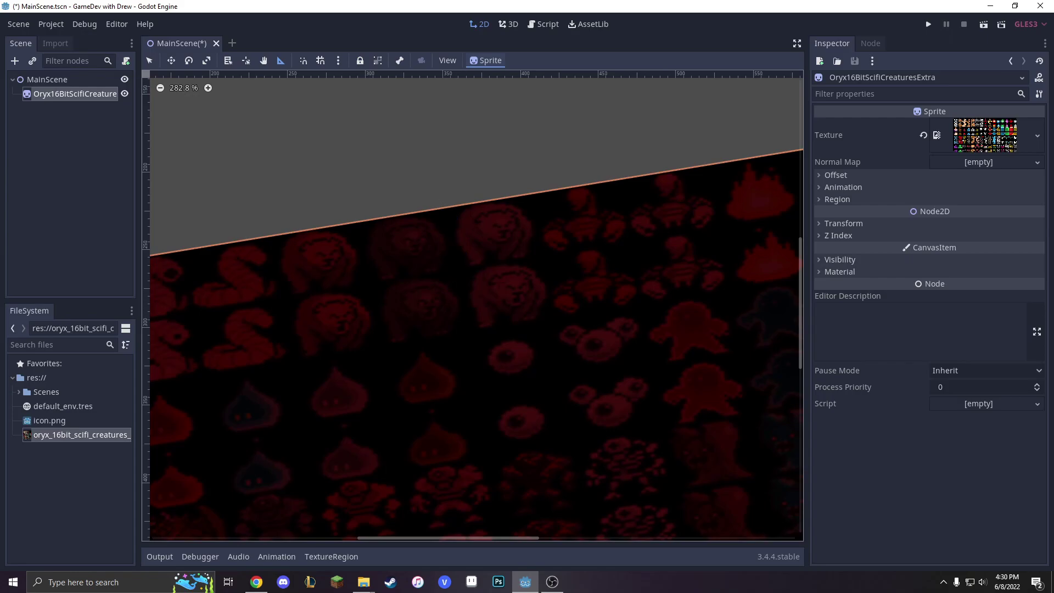
click(156, 61)
click(842, 223)
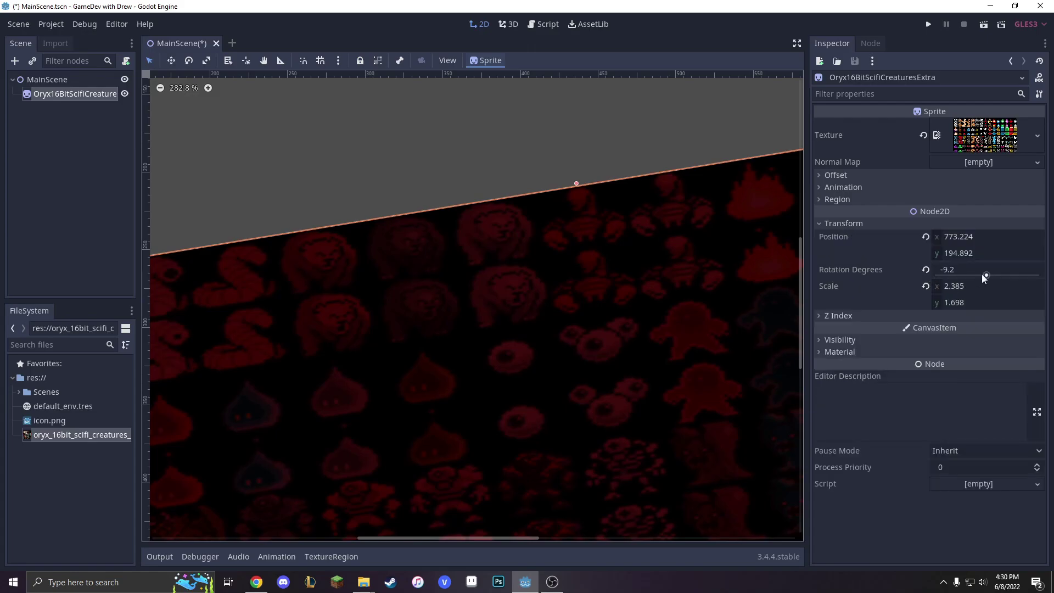
Step: Reset the sprite's rotation to 0° and measure distances across it with the Ruler
click(924, 269)
scroll(741, 268, down, 1)
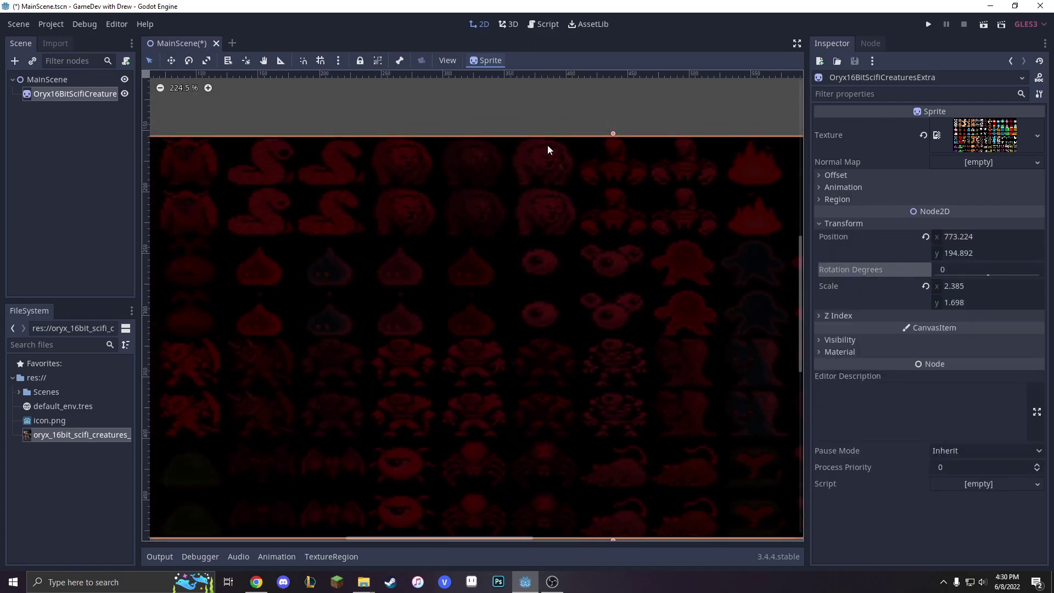
click(281, 61)
scroll(531, 123, up, 2)
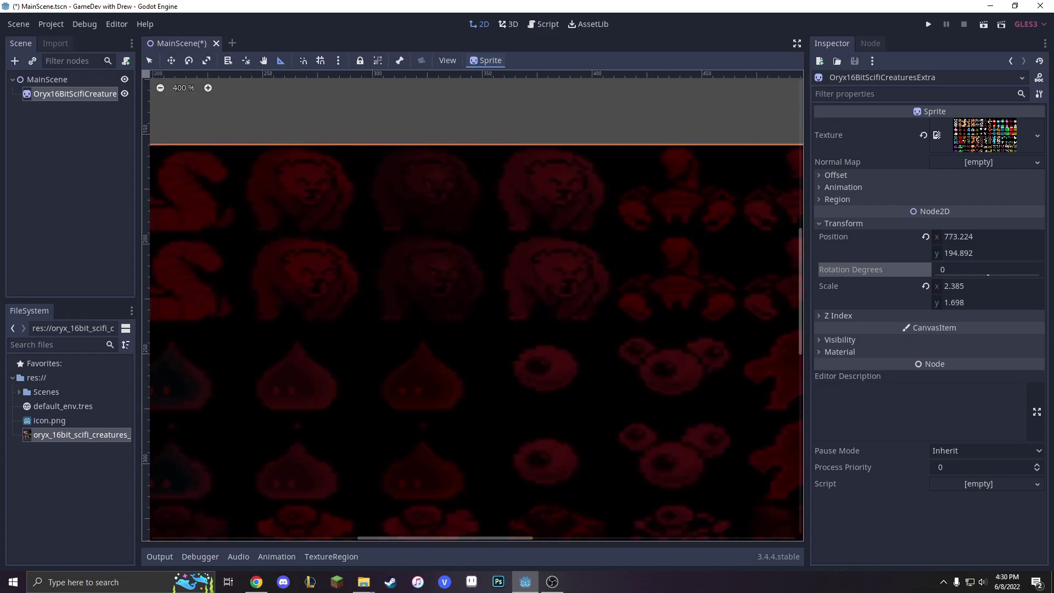
drag(500, 142, 499, 230)
scroll(540, 184, down, 3)
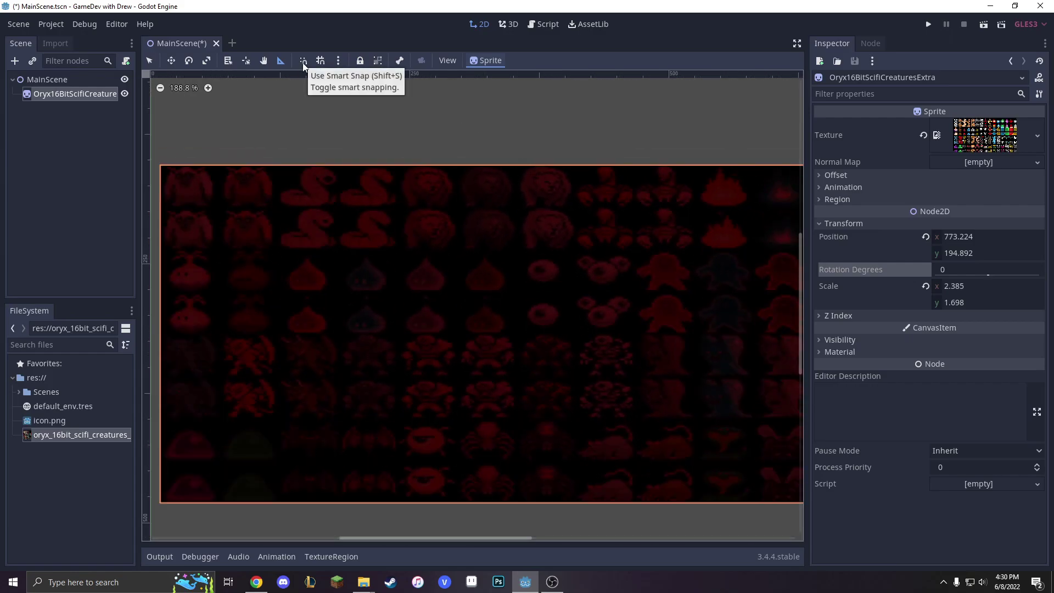
scroll(417, 211, down, 2)
drag(430, 241, 521, 264)
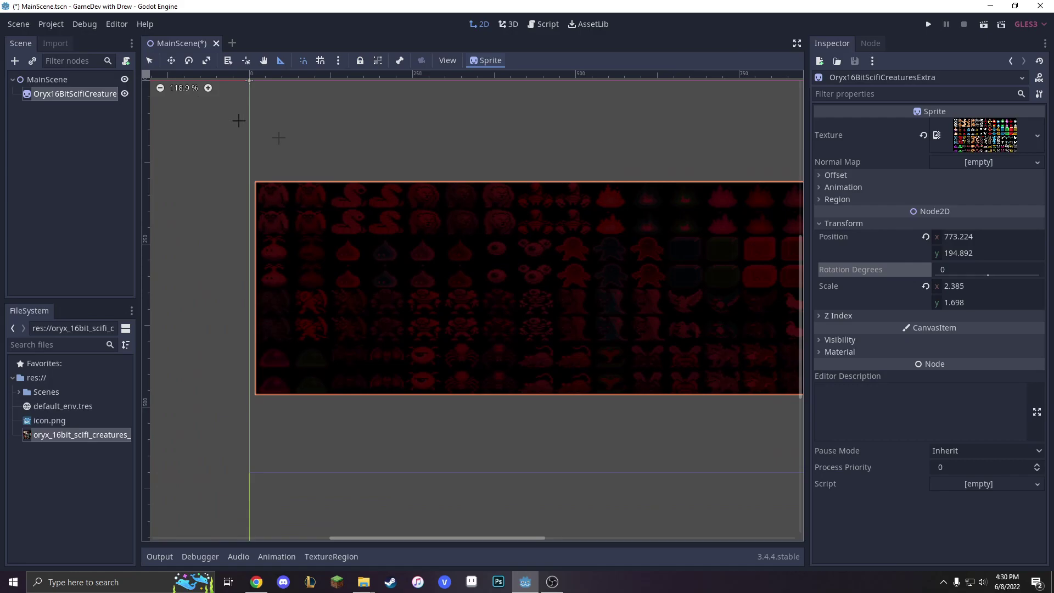
Step: Enable grid snapping and drag the sprite sheet to snap at position 784, 168
click(150, 61)
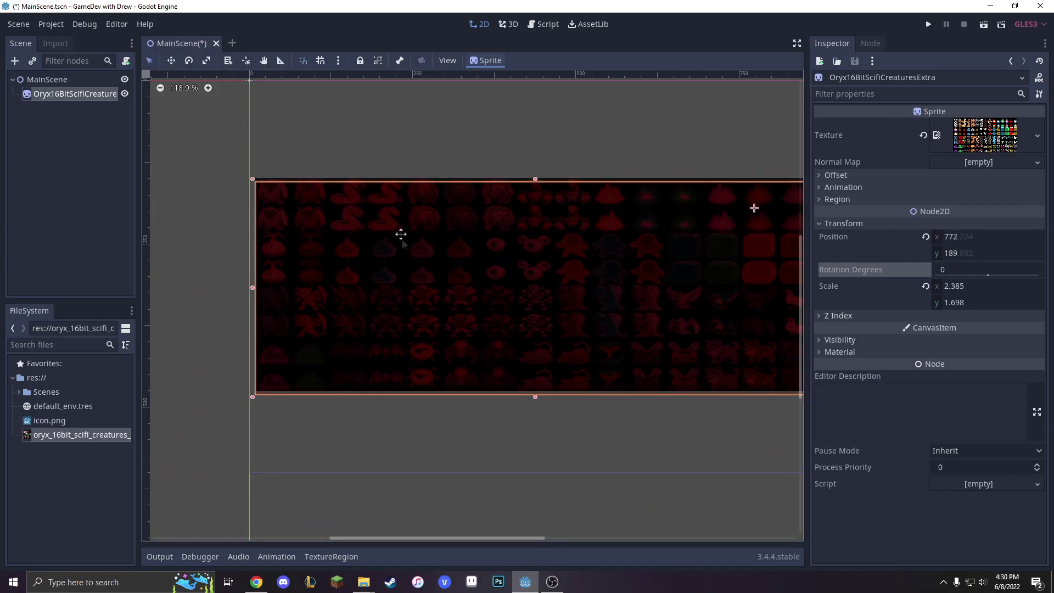
drag(402, 232, 401, 165)
click(321, 61)
drag(386, 154, 387, 218)
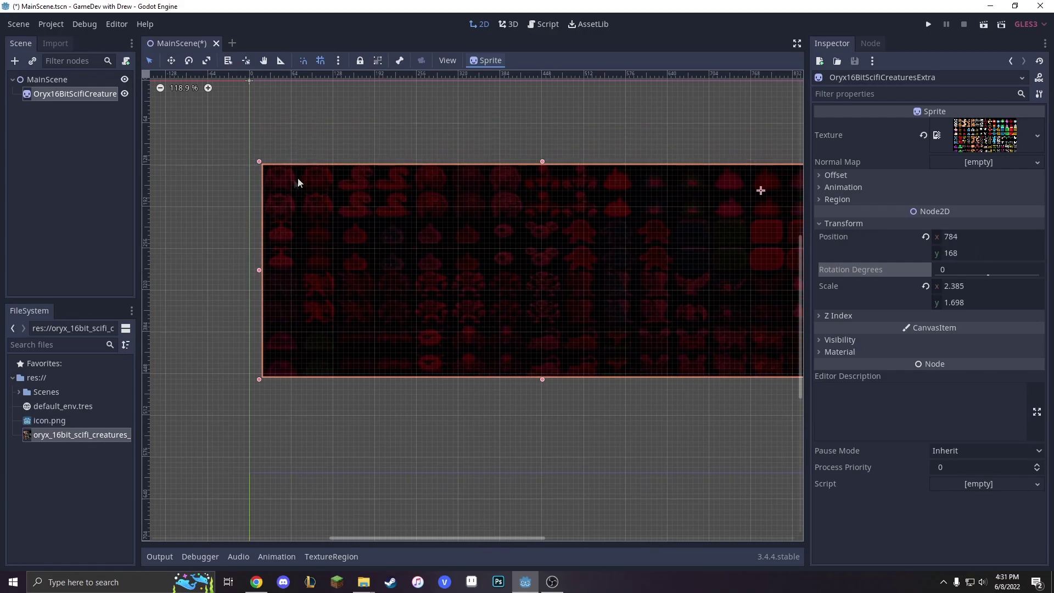
Step: Revert the sprite sheet's scale to 1 and drag it back into view, left and up
scroll(223, 167, up, 4)
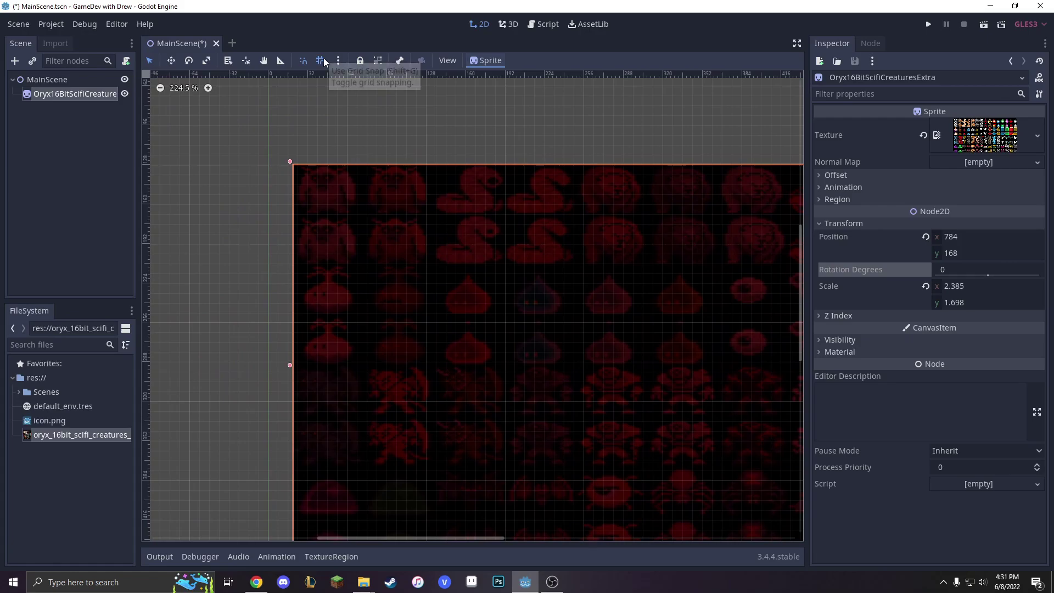
mouse_move(354, 217)
mouse_down()
mouse_move(321, 212)
mouse_move(339, 214)
mouse_up()
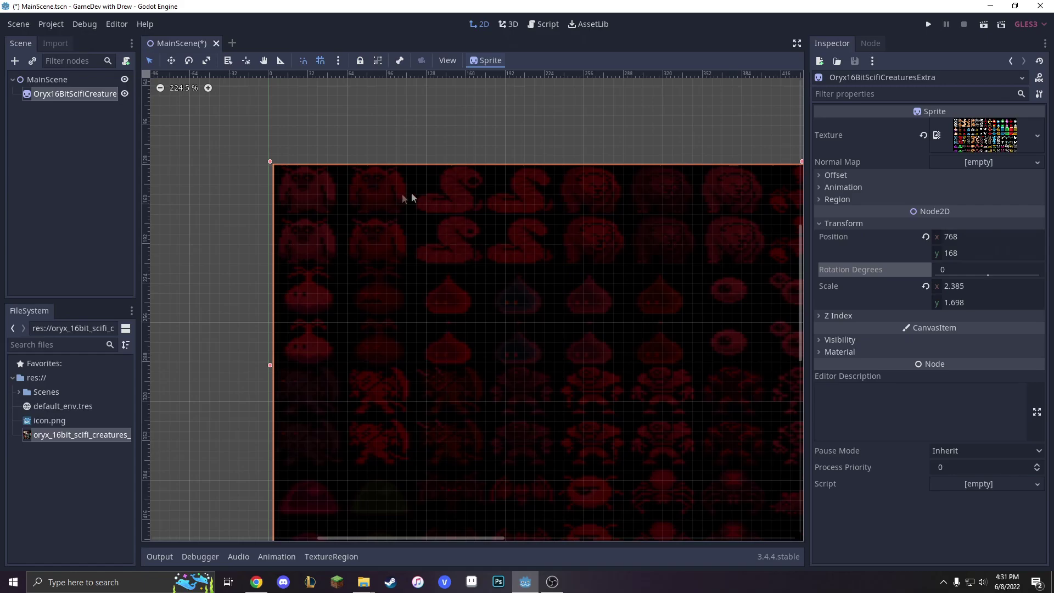
click(925, 286)
drag(341, 228, 480, 215)
drag(466, 214, 370, 177)
Step: Lock the sprite and confirm that dragging no longer moves it
scroll(461, 231, down, 3)
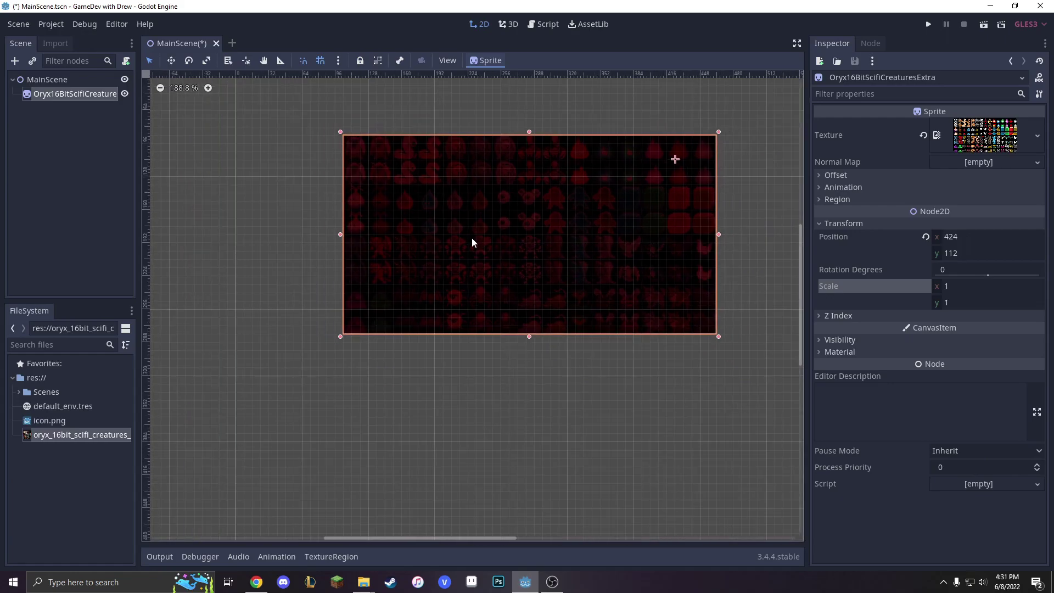
click(361, 61)
drag(395, 189, 470, 185)
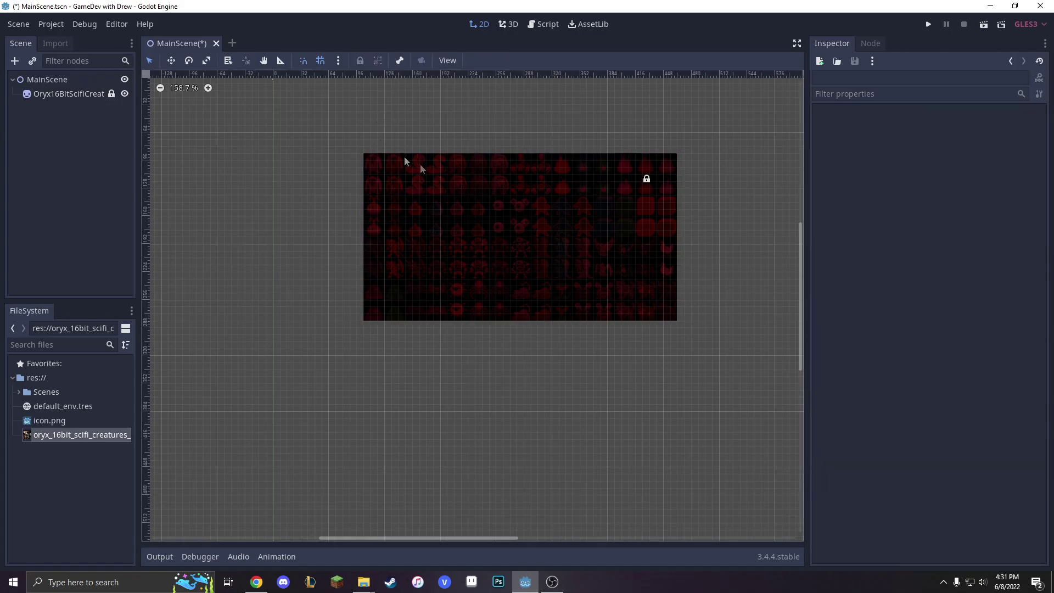
Step: Unlock the sprite, group it, move it to 416, 72, then ungroup it
click(111, 94)
click(414, 192)
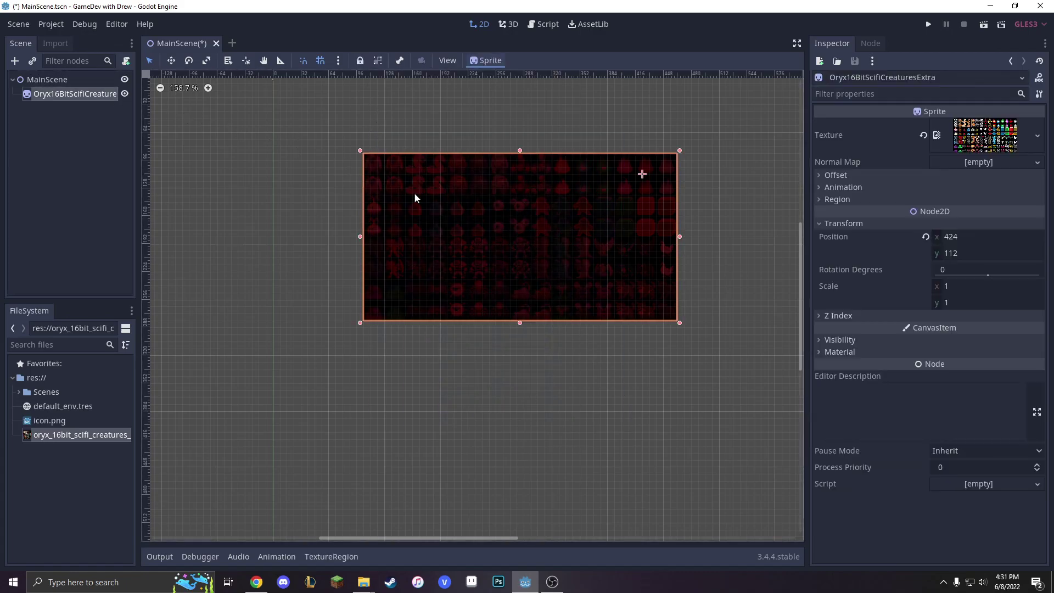
click(378, 60)
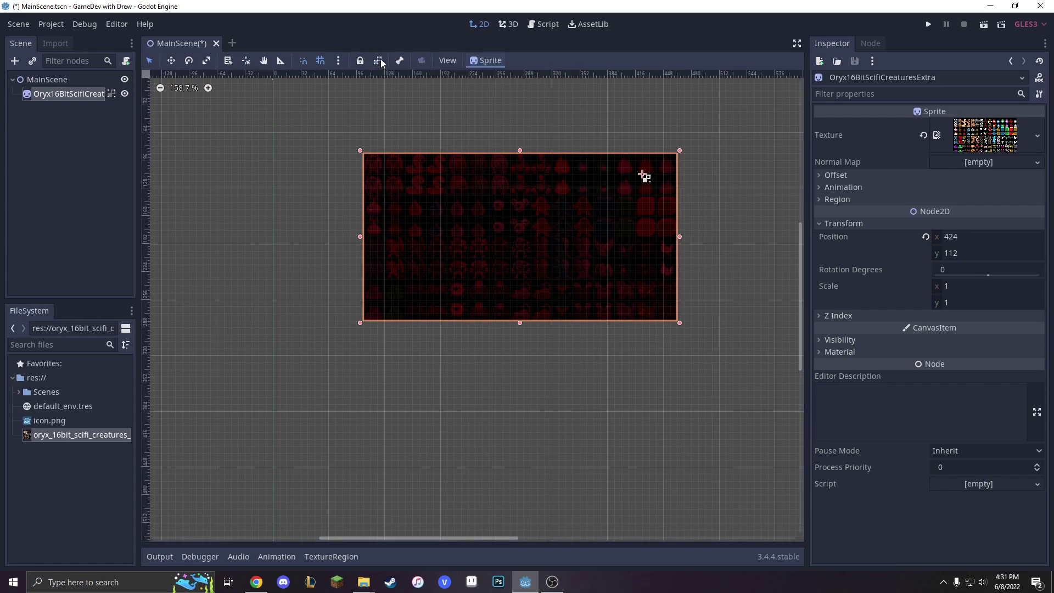
drag(486, 244, 480, 210)
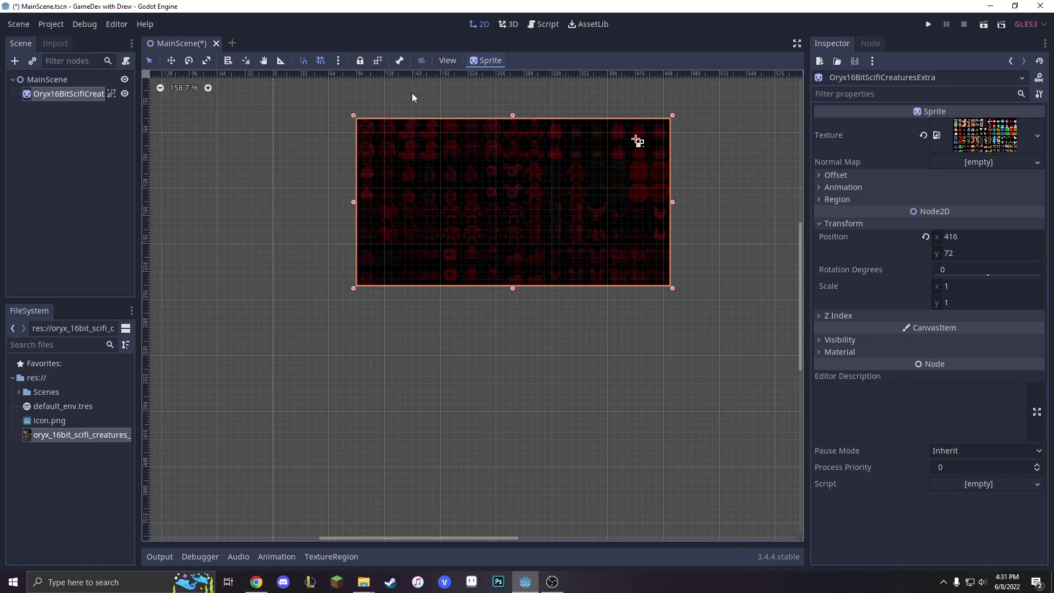
click(378, 61)
Step: Look through the Skeleton and View menus, then turn off grid snapping
click(400, 60)
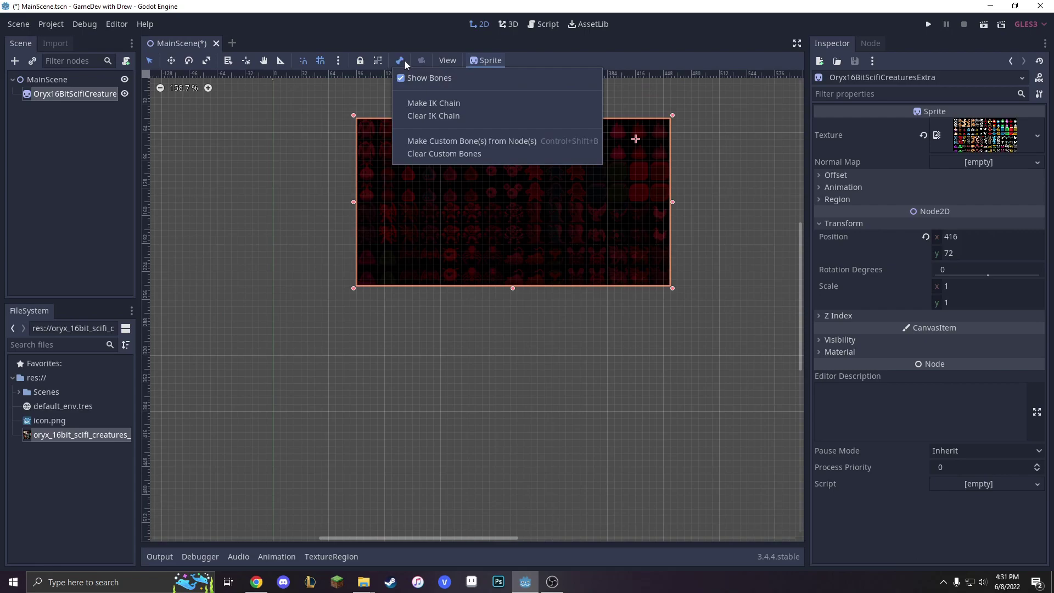
click(401, 60)
click(400, 61)
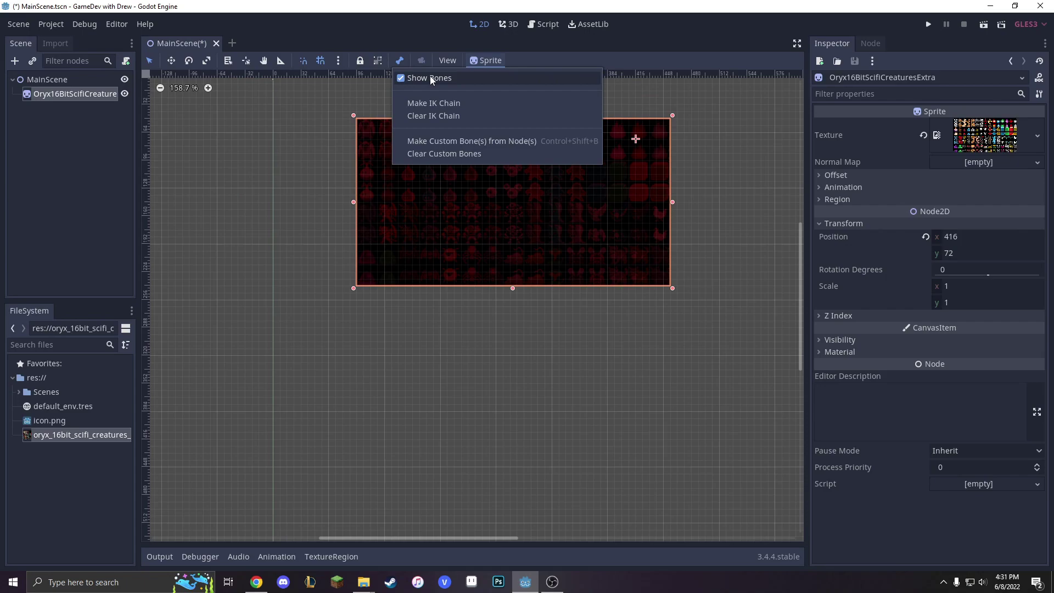
click(447, 60)
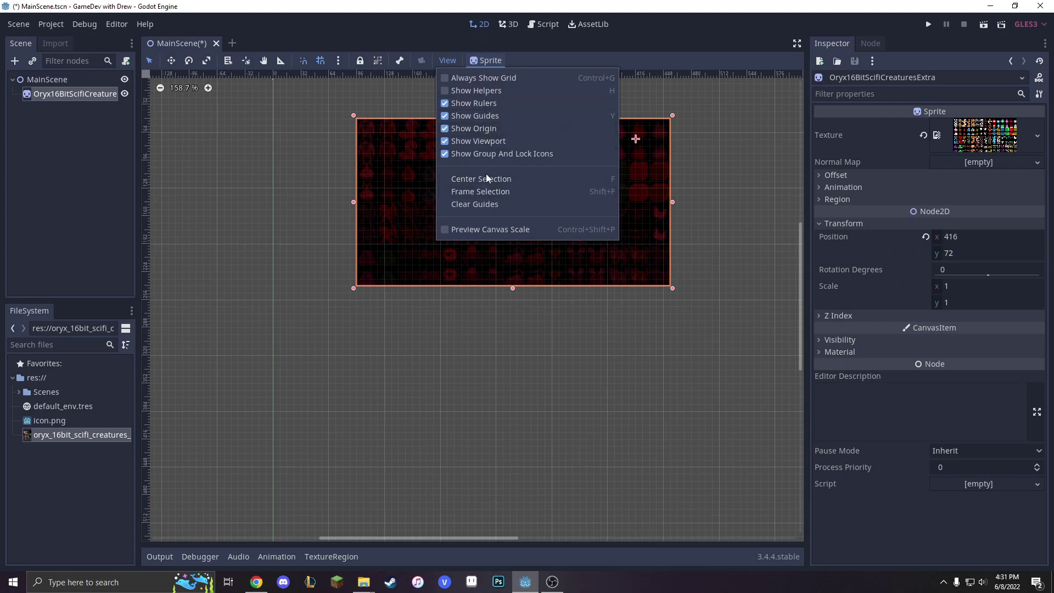
click(316, 59)
click(320, 60)
Step: Stretch the sprite sheet from its corner to scale 2.434 × 2.685 and collapse Transform
middle_drag(414, 165, 422, 261)
scroll(421, 261, down, 6)
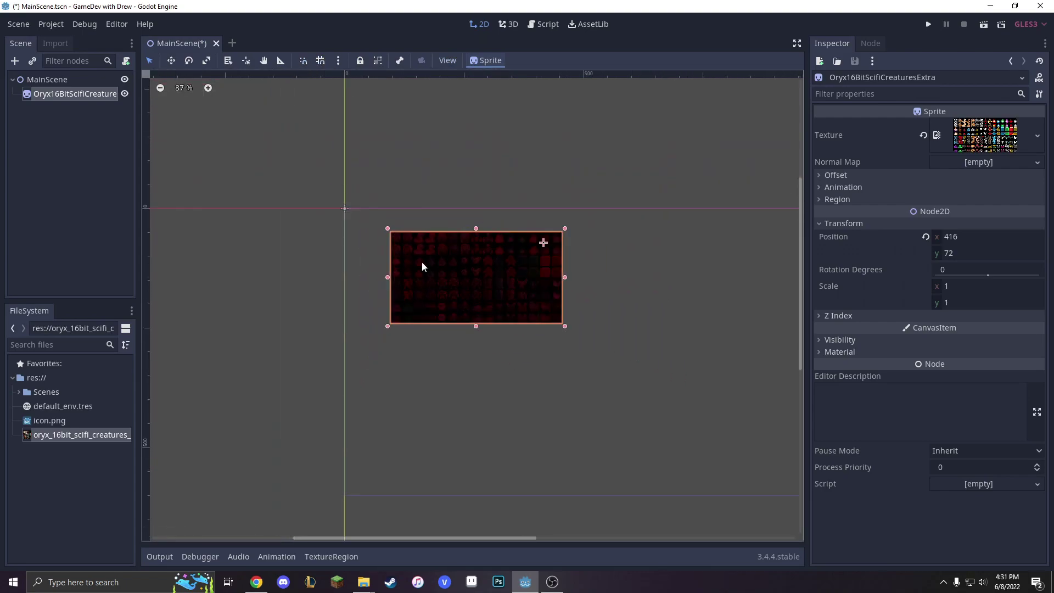
scroll(449, 271, down, 1)
drag(541, 315, 647, 390)
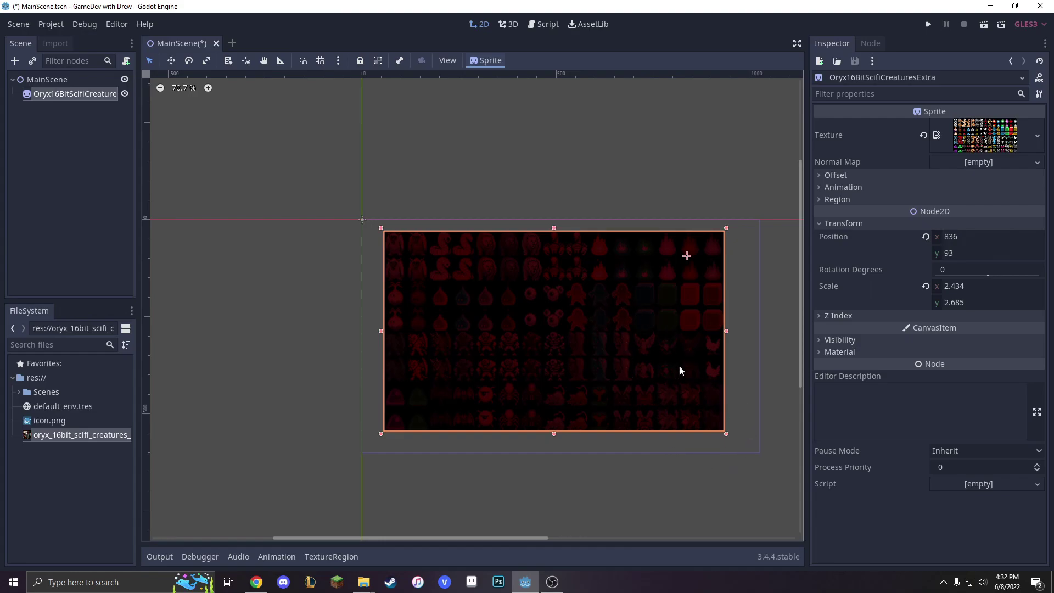
click(832, 225)
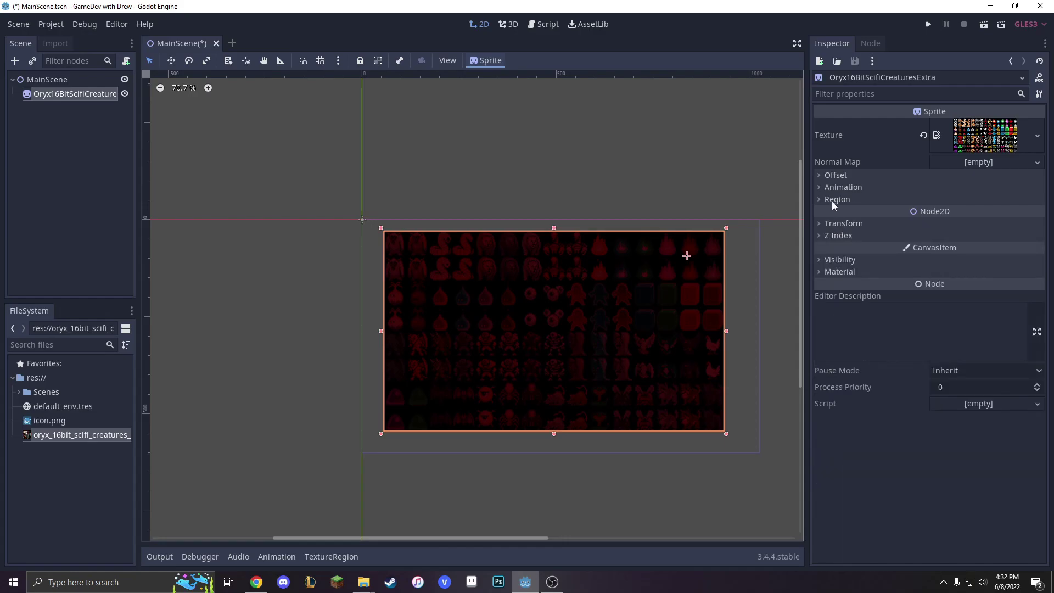
Step: Expand Region, toggle Enabled on and off twice, then nudge the sprite slightly
click(831, 200)
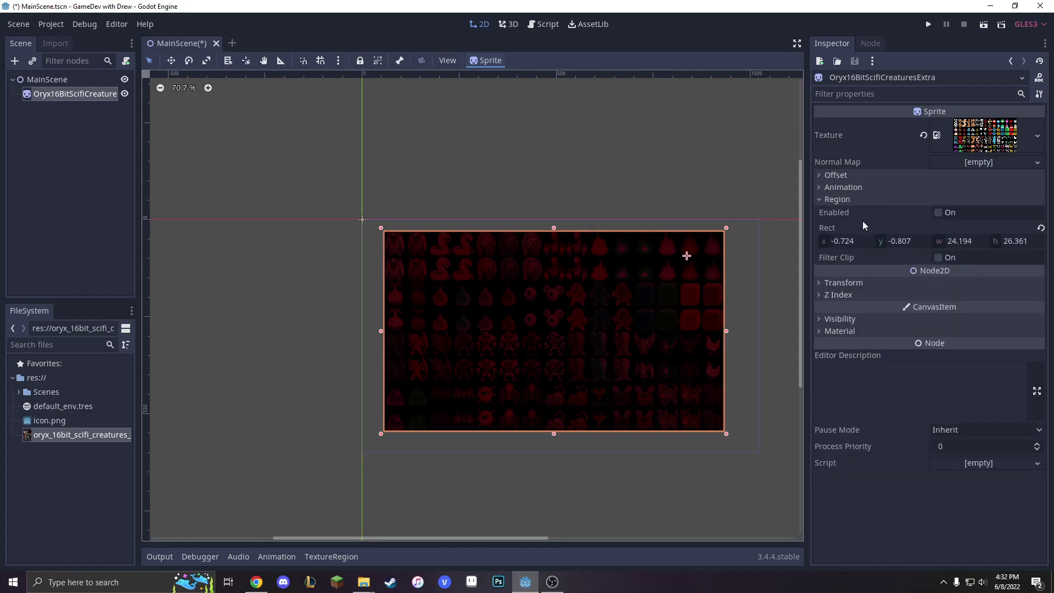
click(938, 213)
click(939, 212)
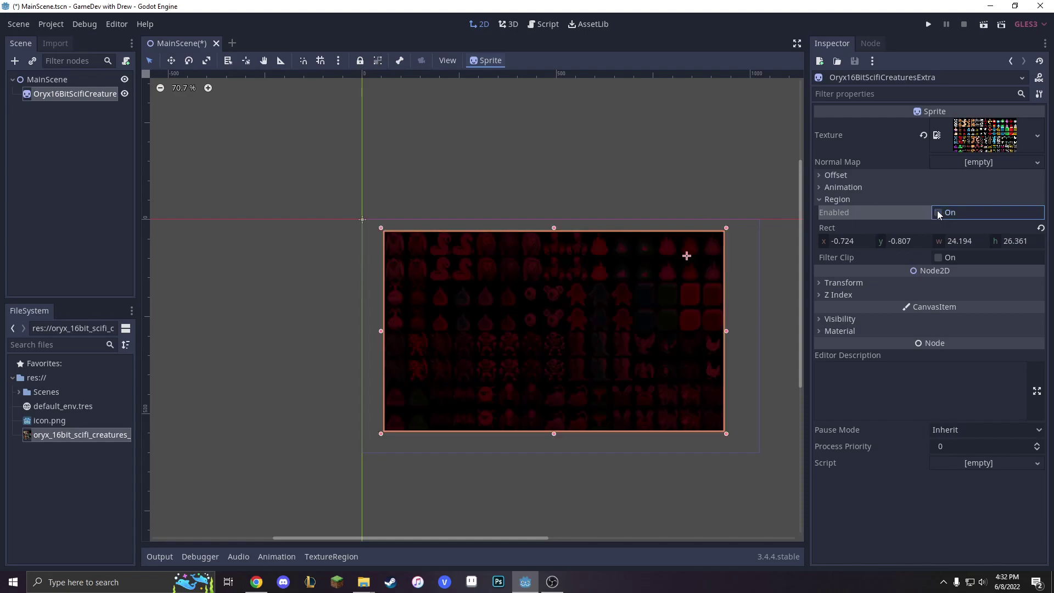
click(937, 212)
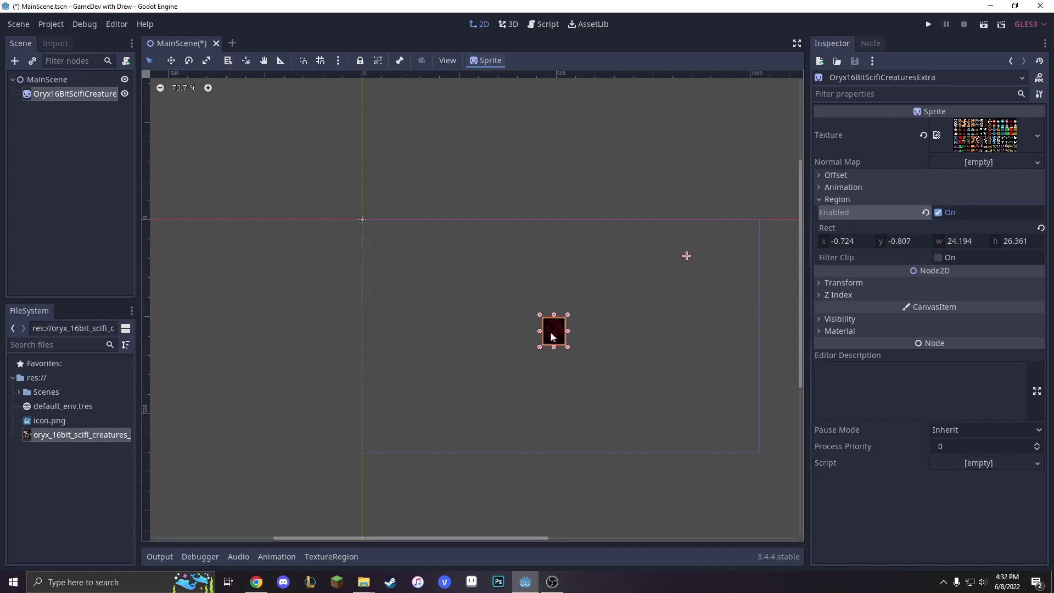
click(942, 214)
scroll(415, 145, down, 1)
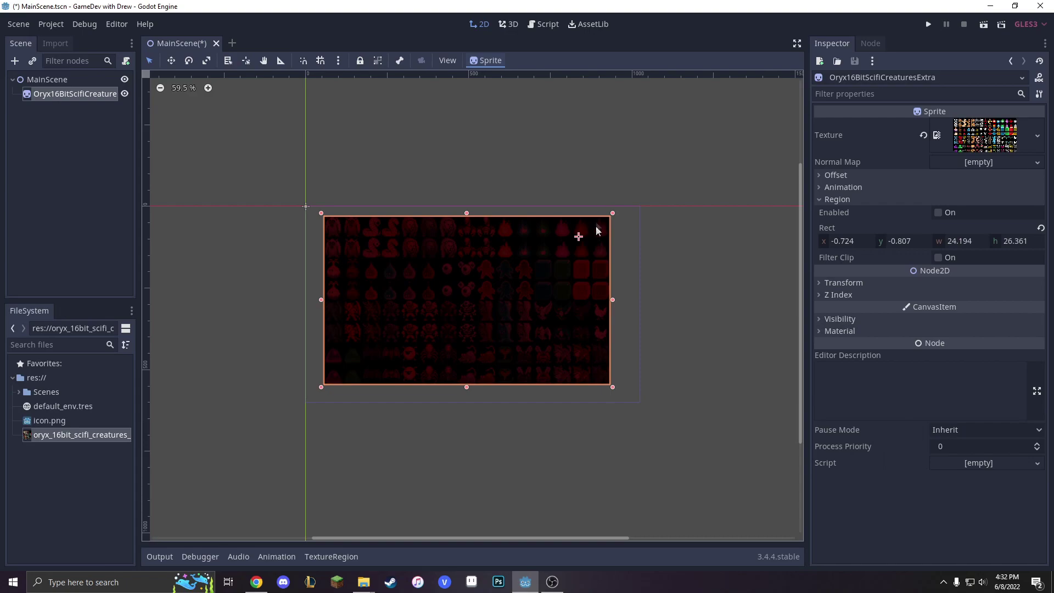
drag(508, 289, 503, 285)
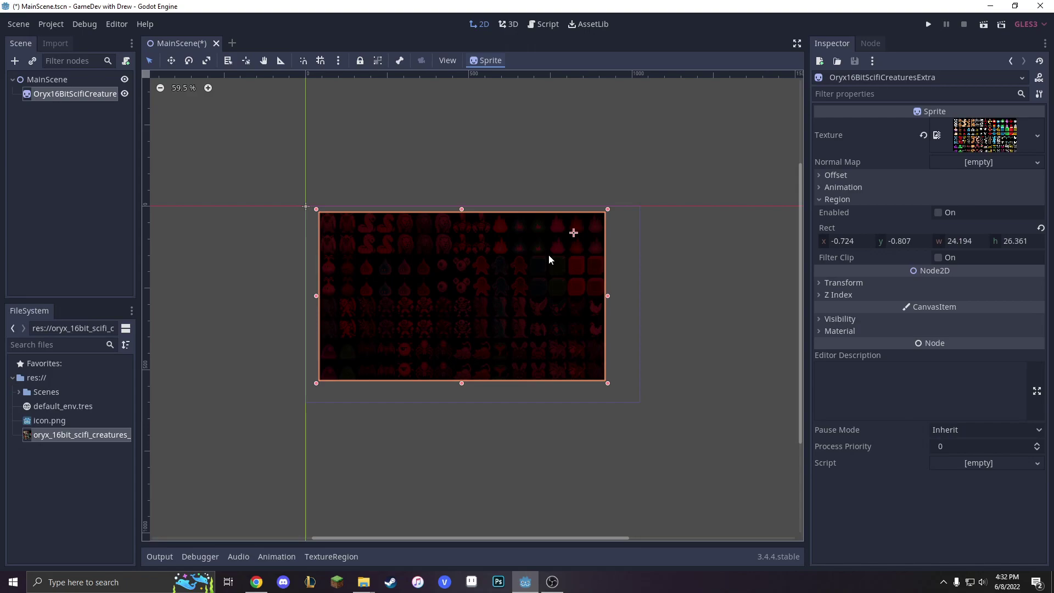
Step: Enable Region again, then disable it and undo the move to realign the sheet to the origin
scroll(266, 200, up, 5)
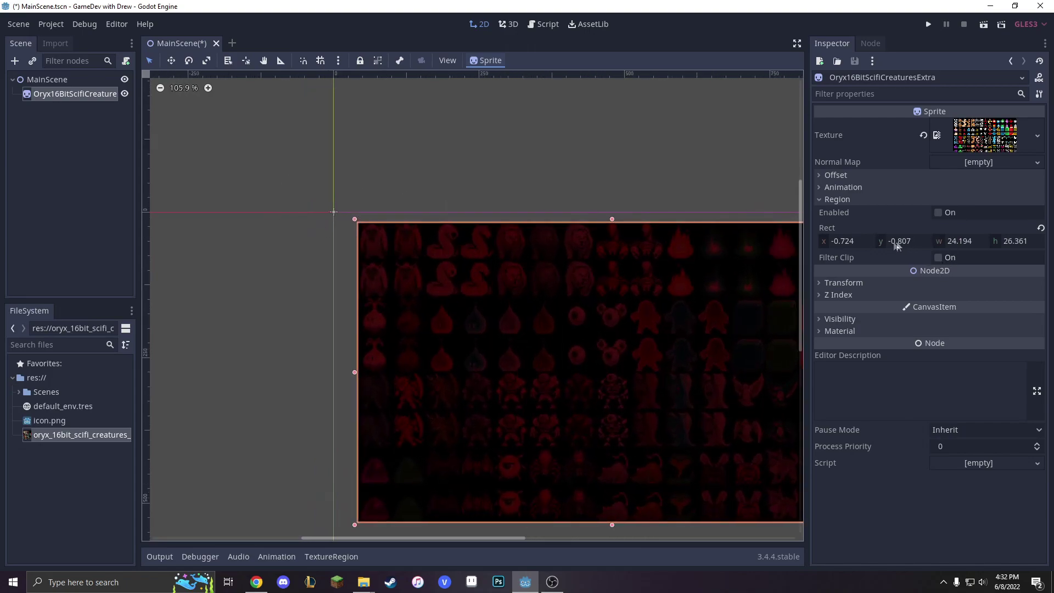
click(938, 213)
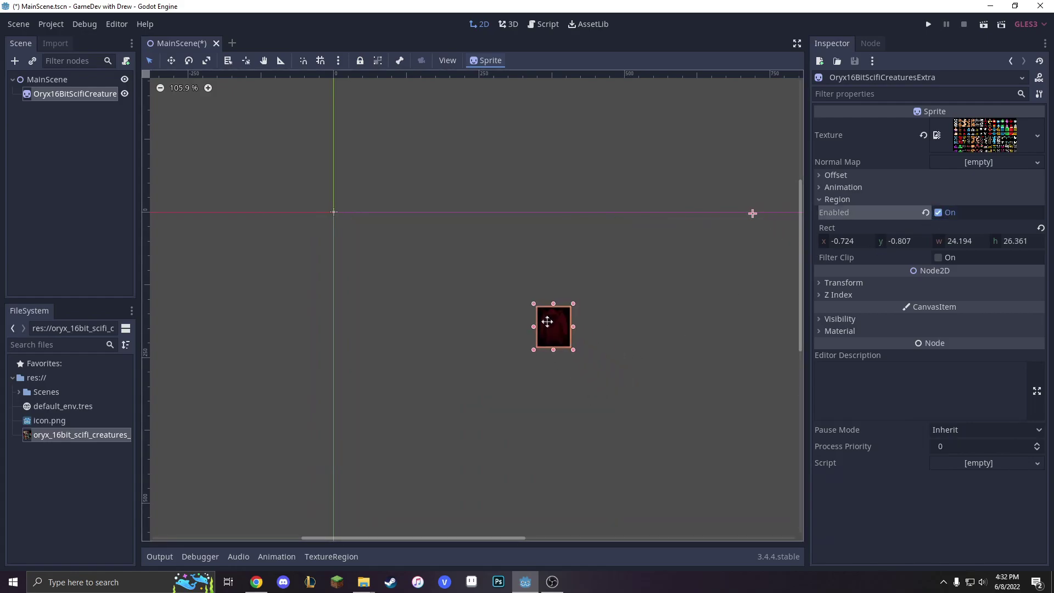
mouse_move(546, 321)
mouse_down()
mouse_move(549, 294)
mouse_move(547, 308)
mouse_up()
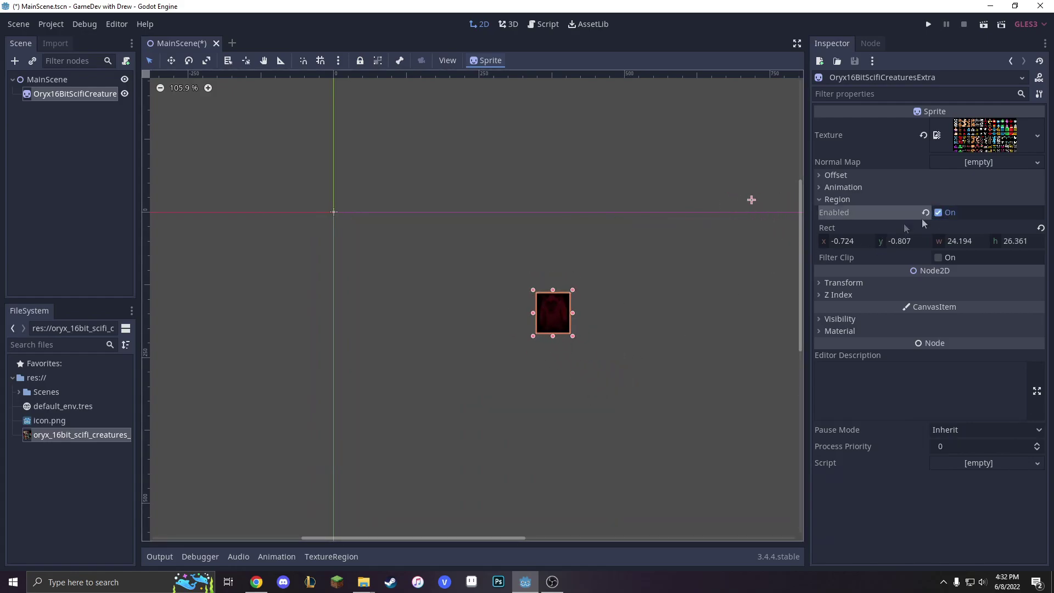
click(938, 212)
scroll(702, 262, down, 3)
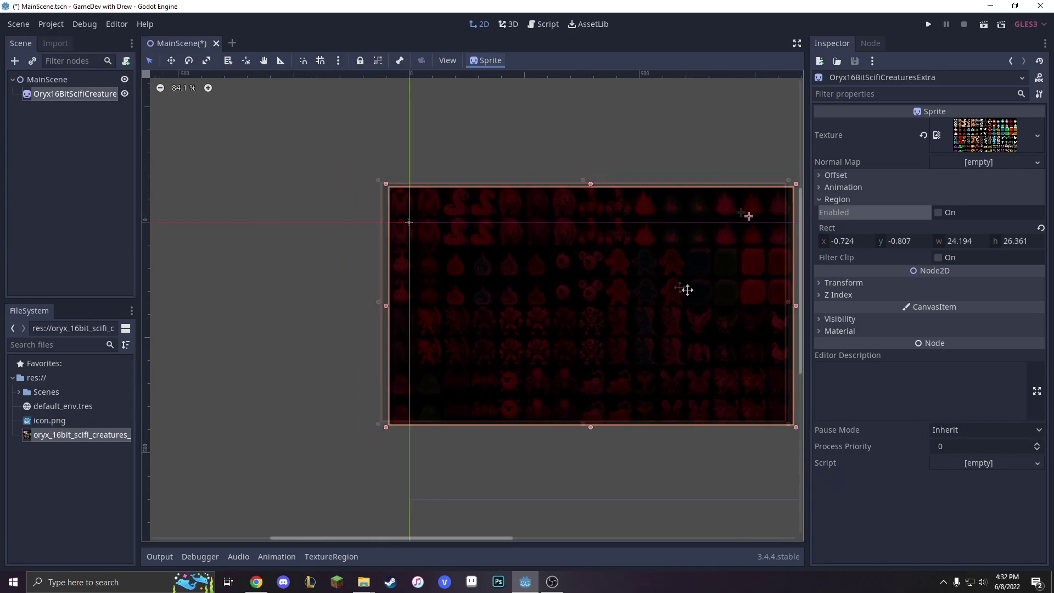
key(ctrl+z)
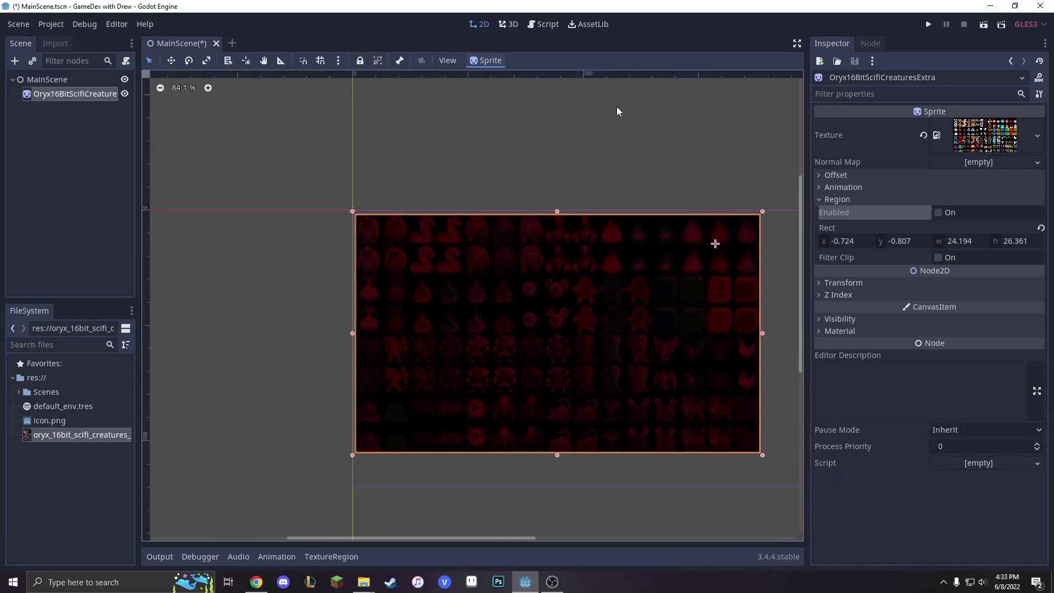